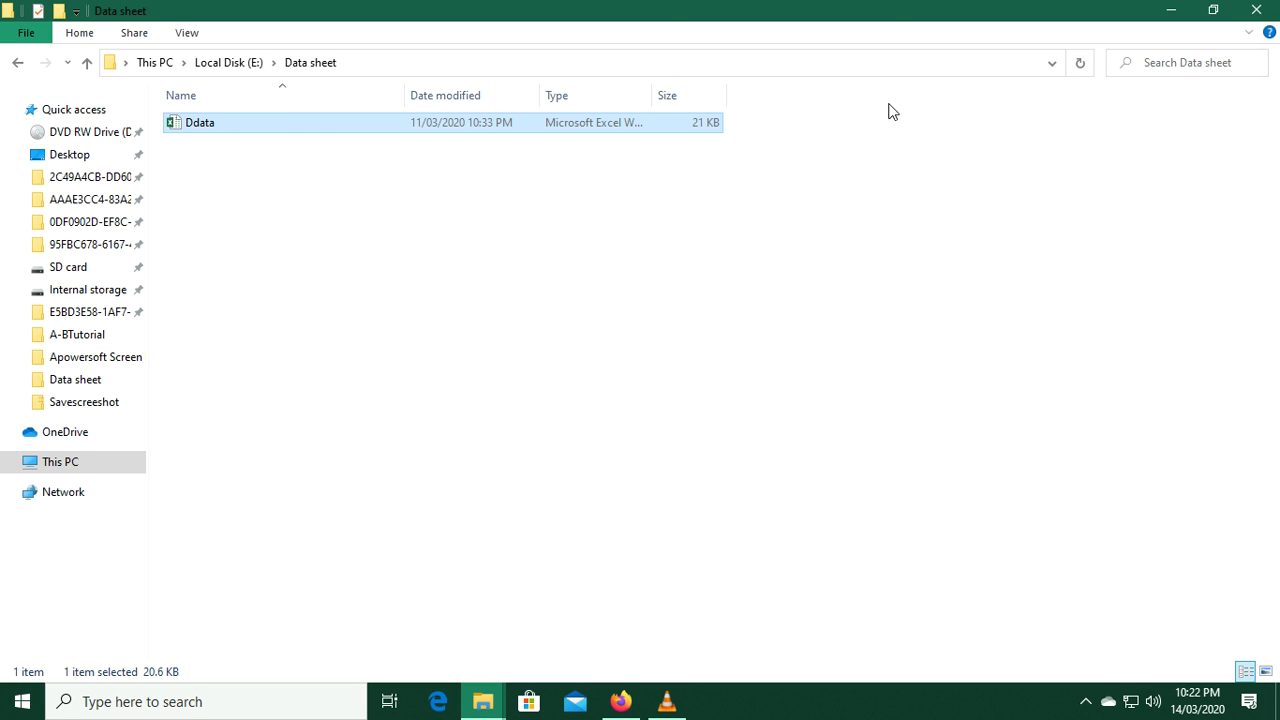
Open the Ddata workbook in Excel from the Data sheet folder
left_click(394, 62)
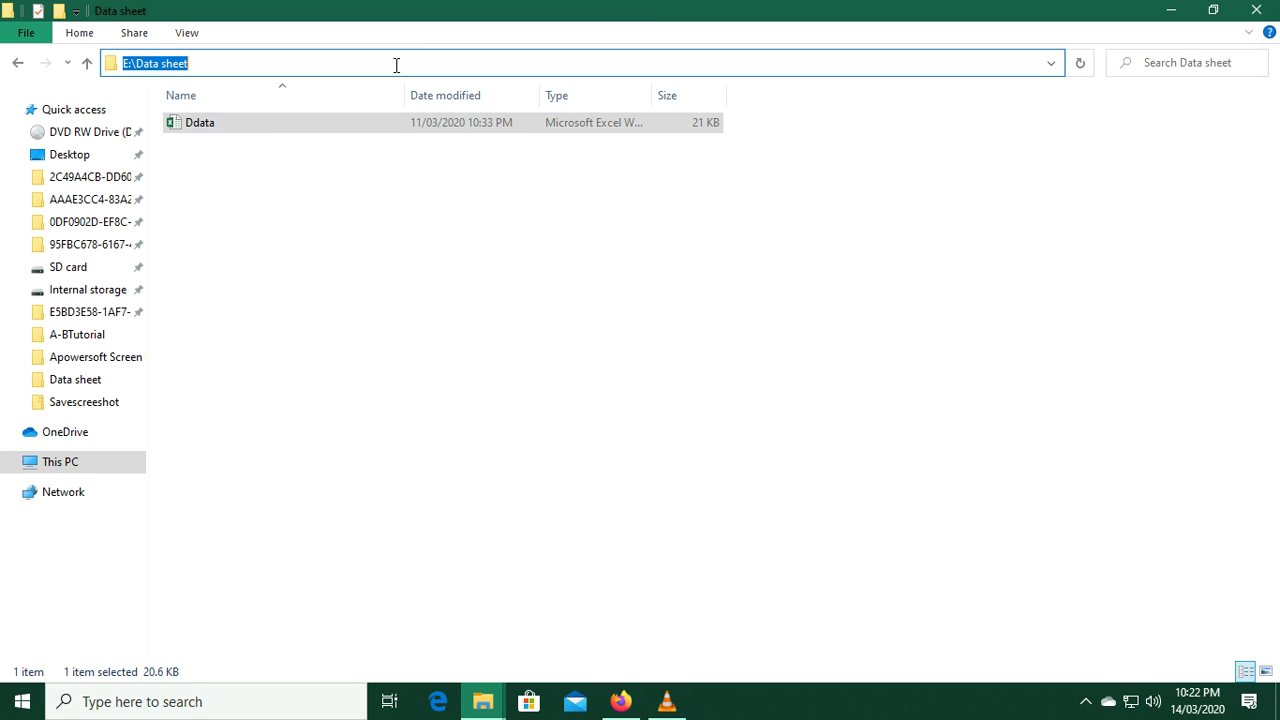
right_click(238, 128)
left_click(281, 138)
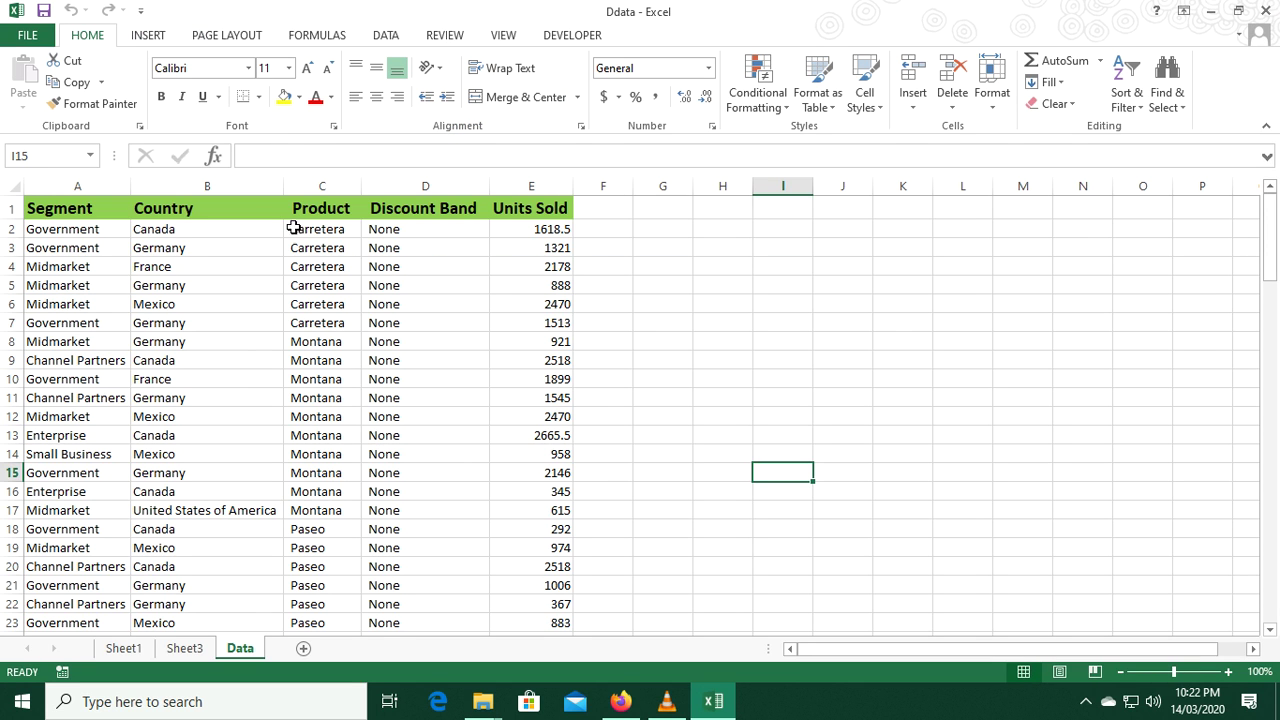
Select the whole data table A1:E111 with Ctrl+Shift+arrow keys
left_click(490, 297)
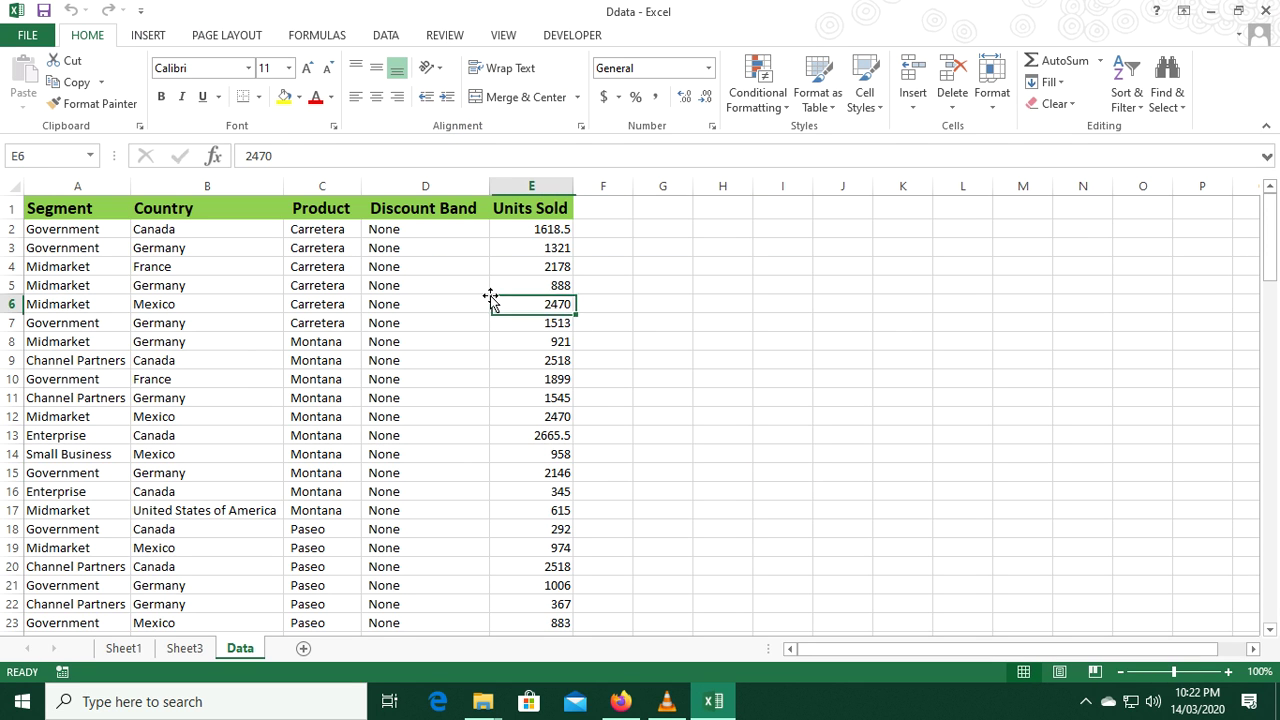
key("ctrl+Home")
key("ctrl+shift+Right")
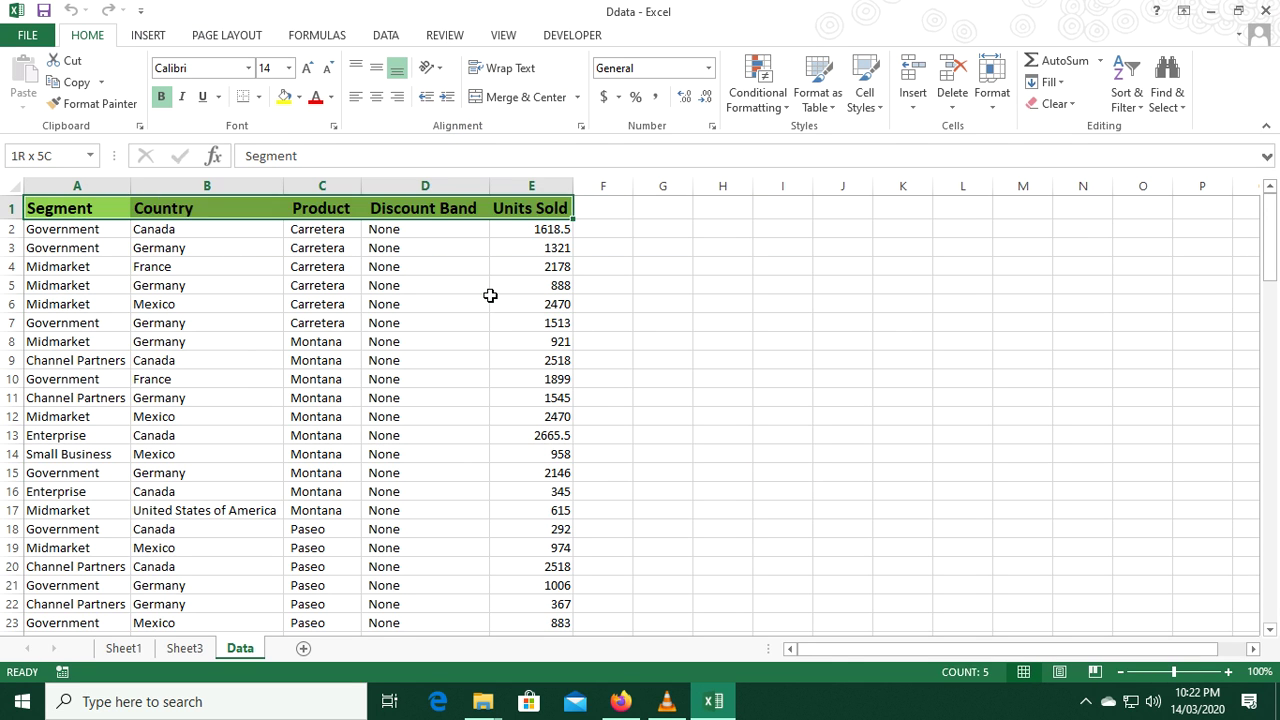
key("ctrl+shift+Down")
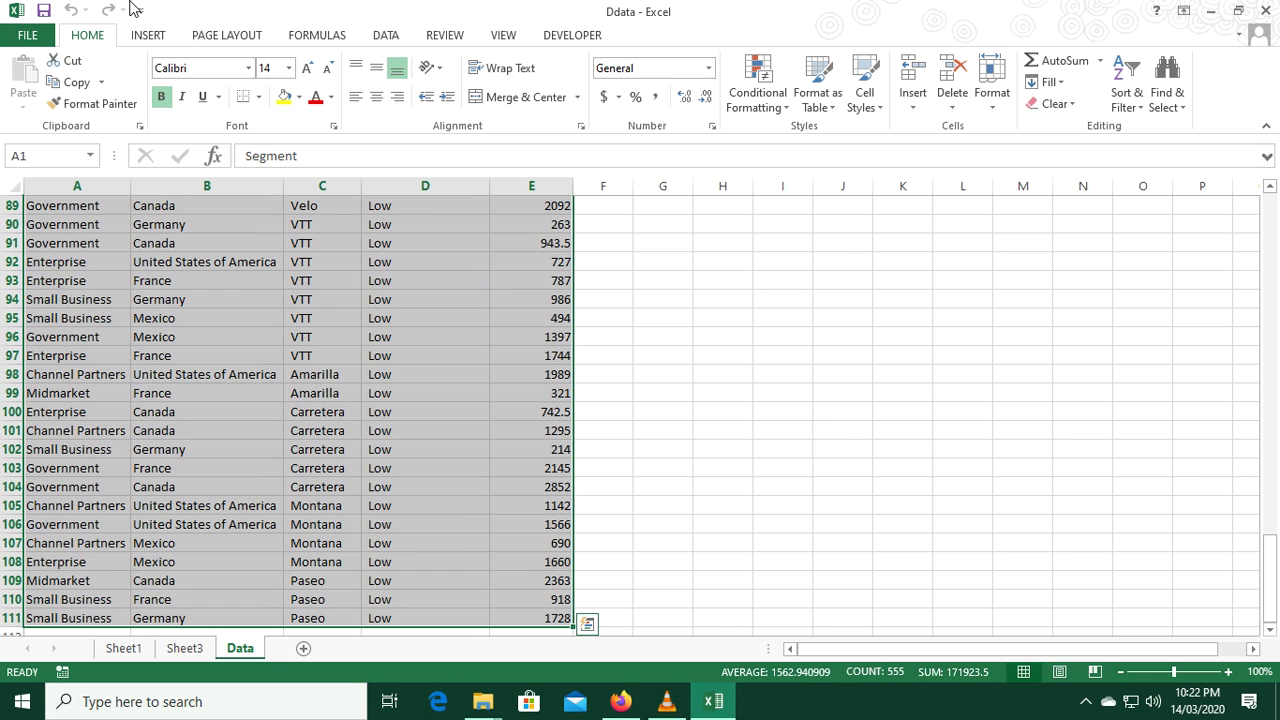
Insert a PivotTable on a new sheet with Country as rows and a count of Segment
left_click(152, 35)
left_click(31, 78)
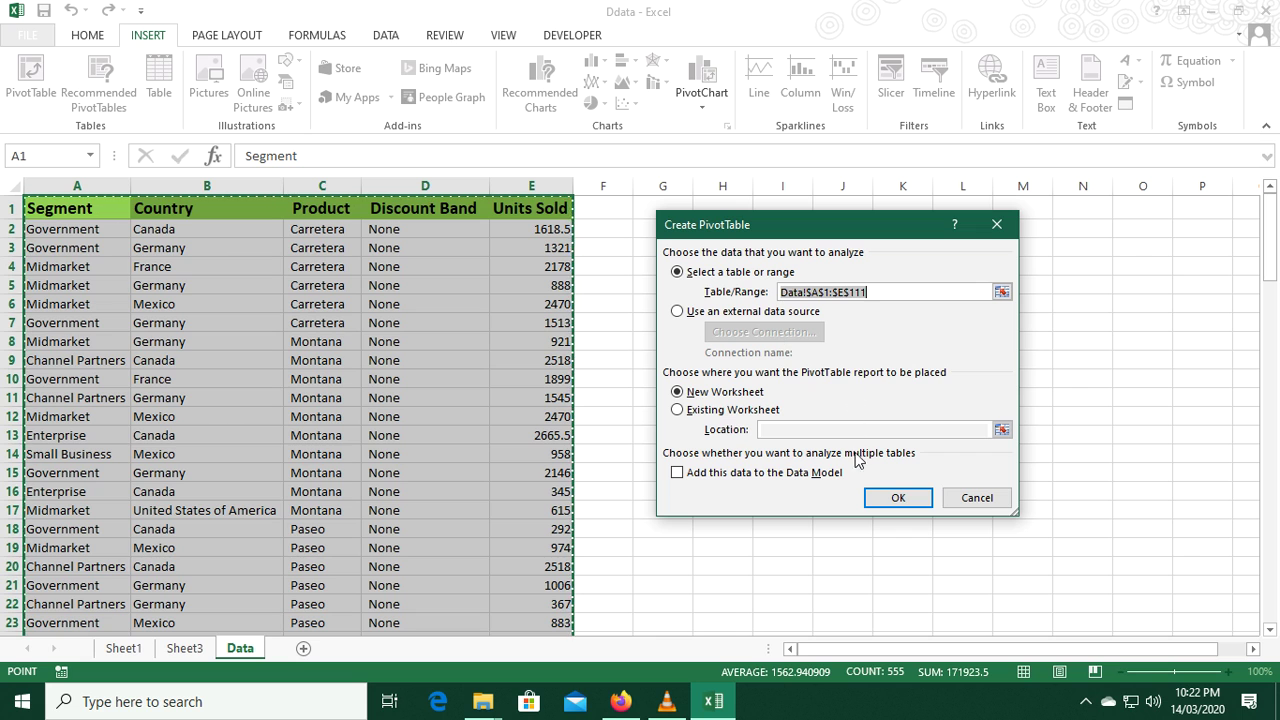
left_click(893, 500)
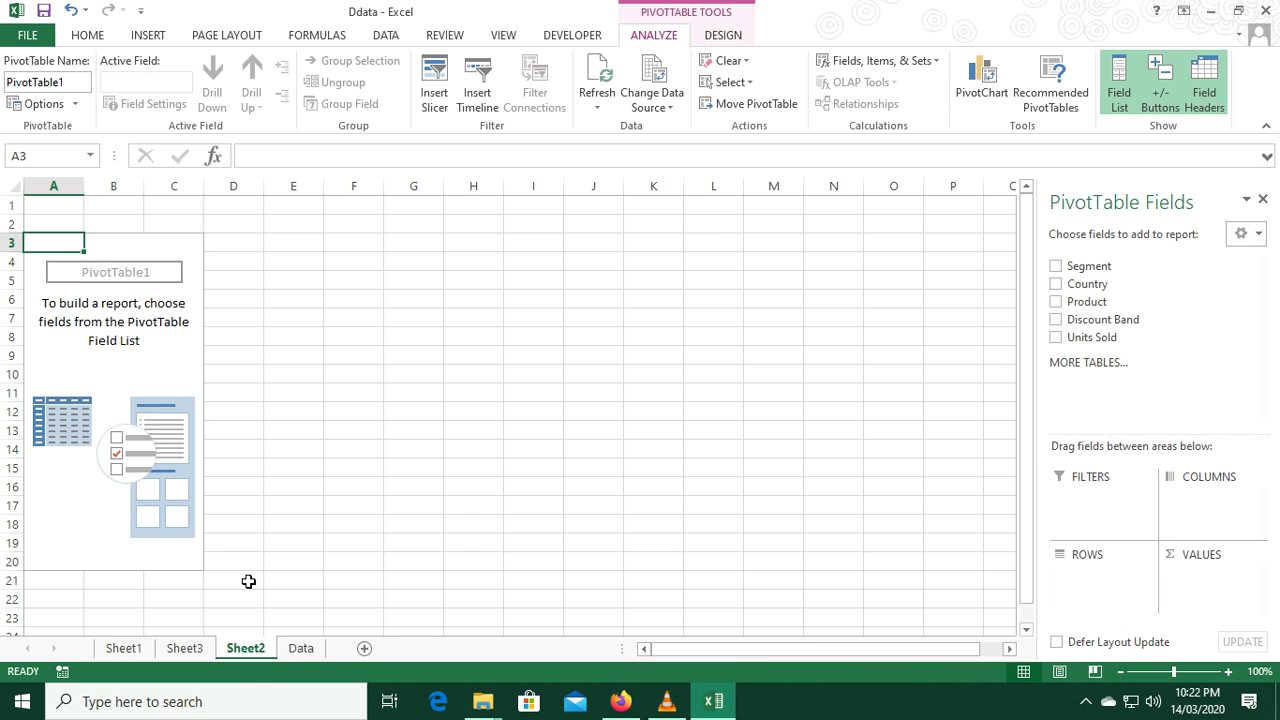
left_click(1056, 284)
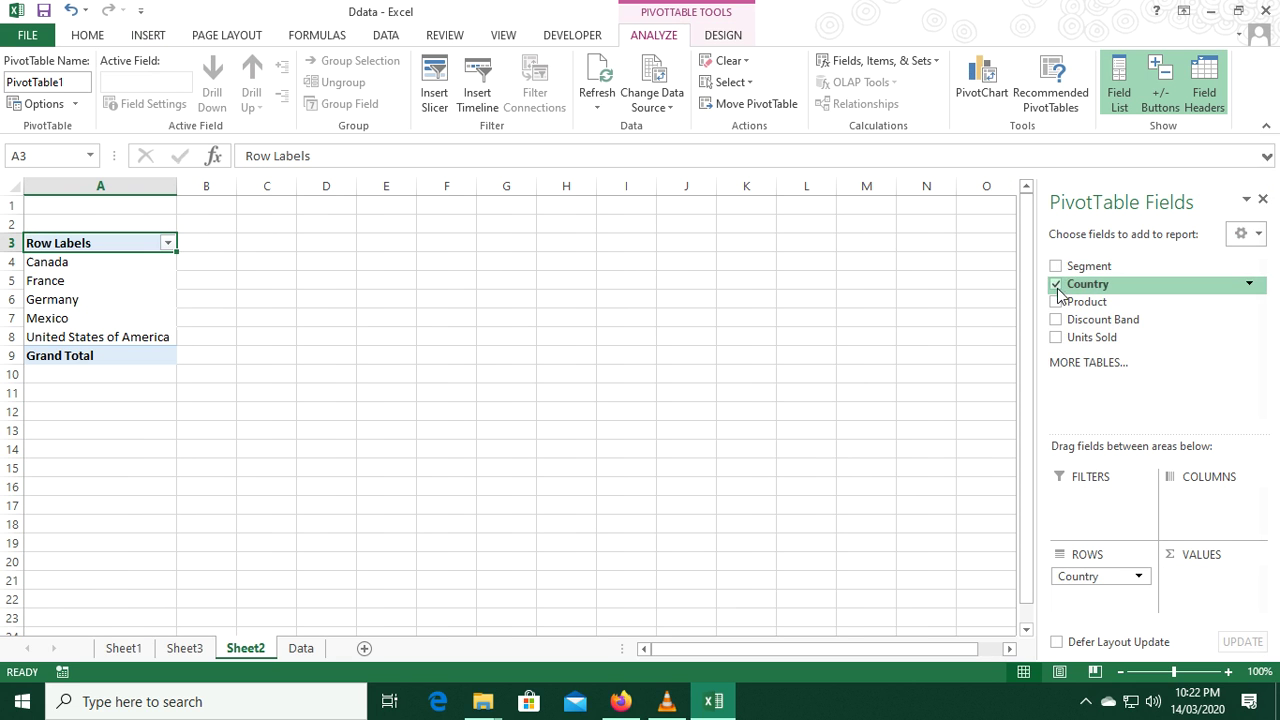
left_click_drag(1085, 266, 1247, 601)
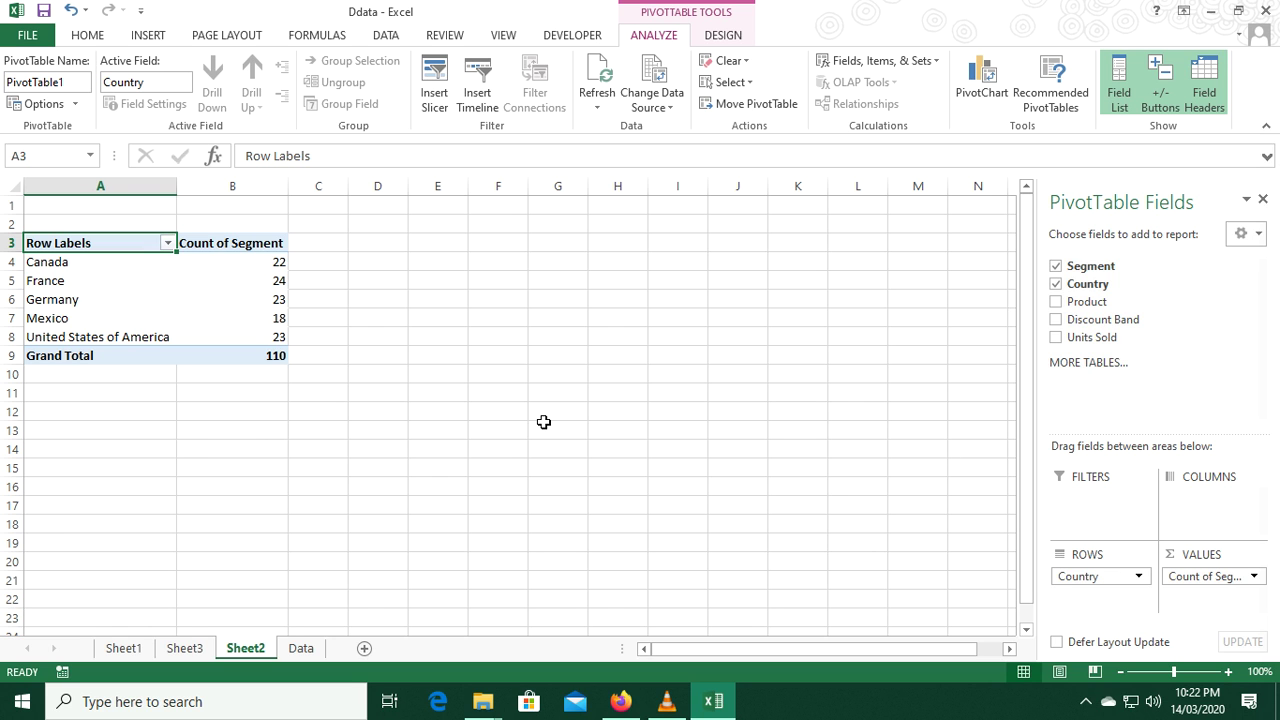
Return to the Data sheet and close Ddata without saving changes
left_click(302, 650)
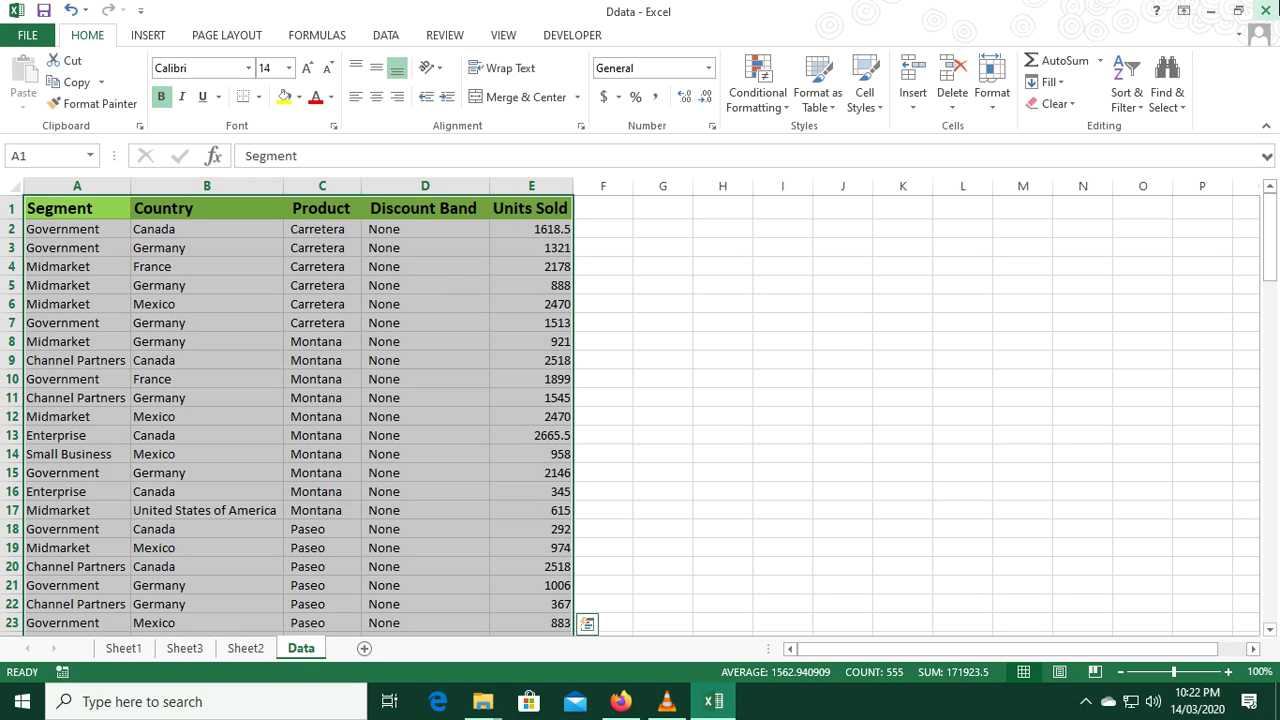
left_click(1266, 11)
left_click(648, 369)
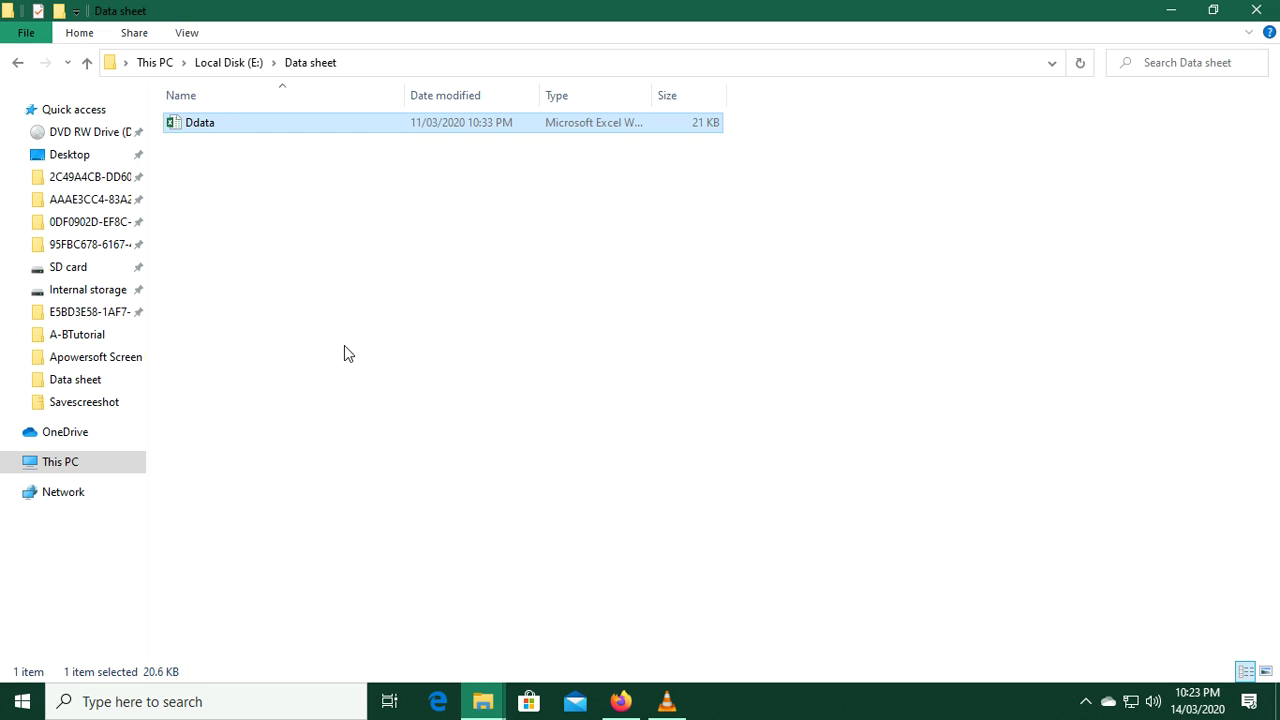
Launch Excel 2013 from Start search and create a blank workbook
key("super")
type("Ex")
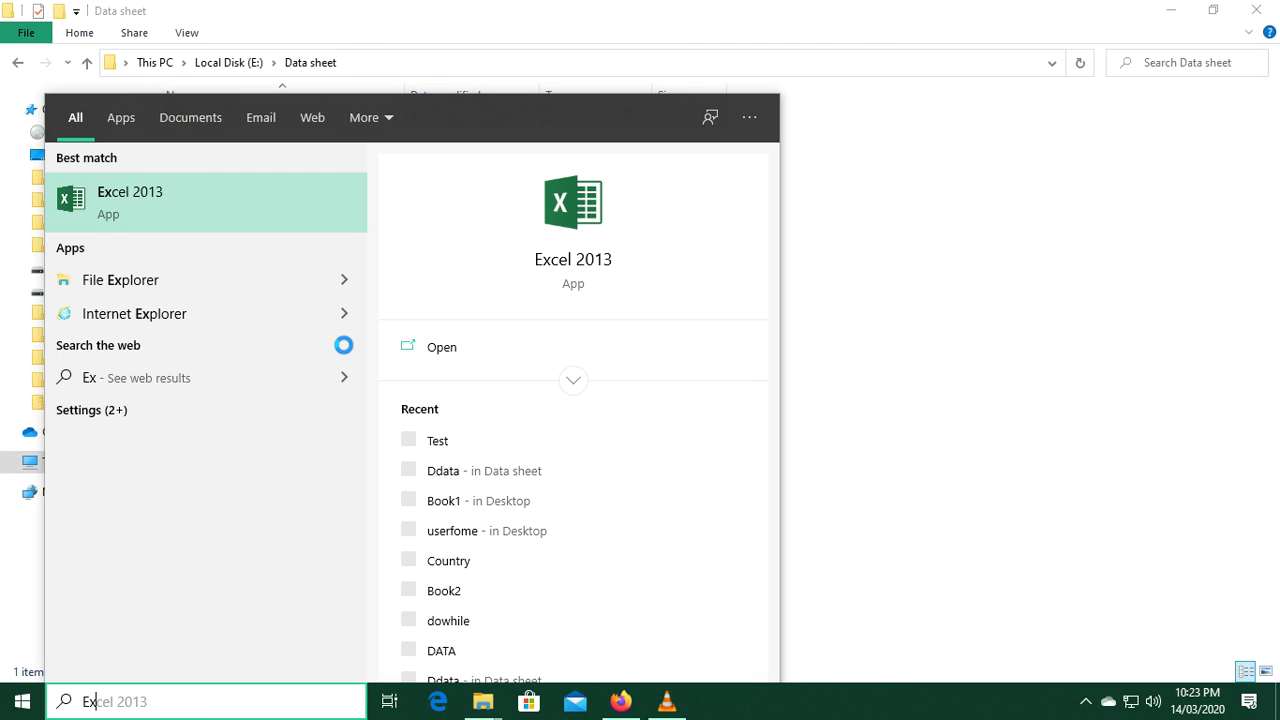
key("Return")
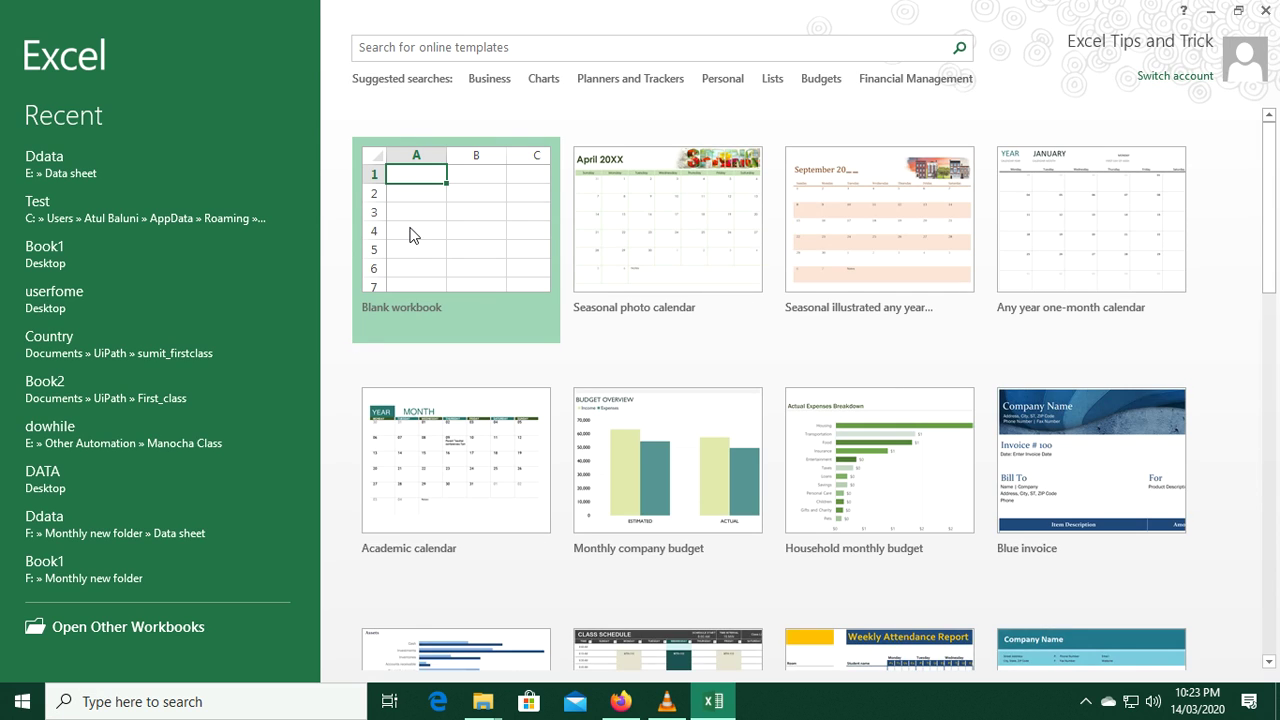
left_click(418, 232)
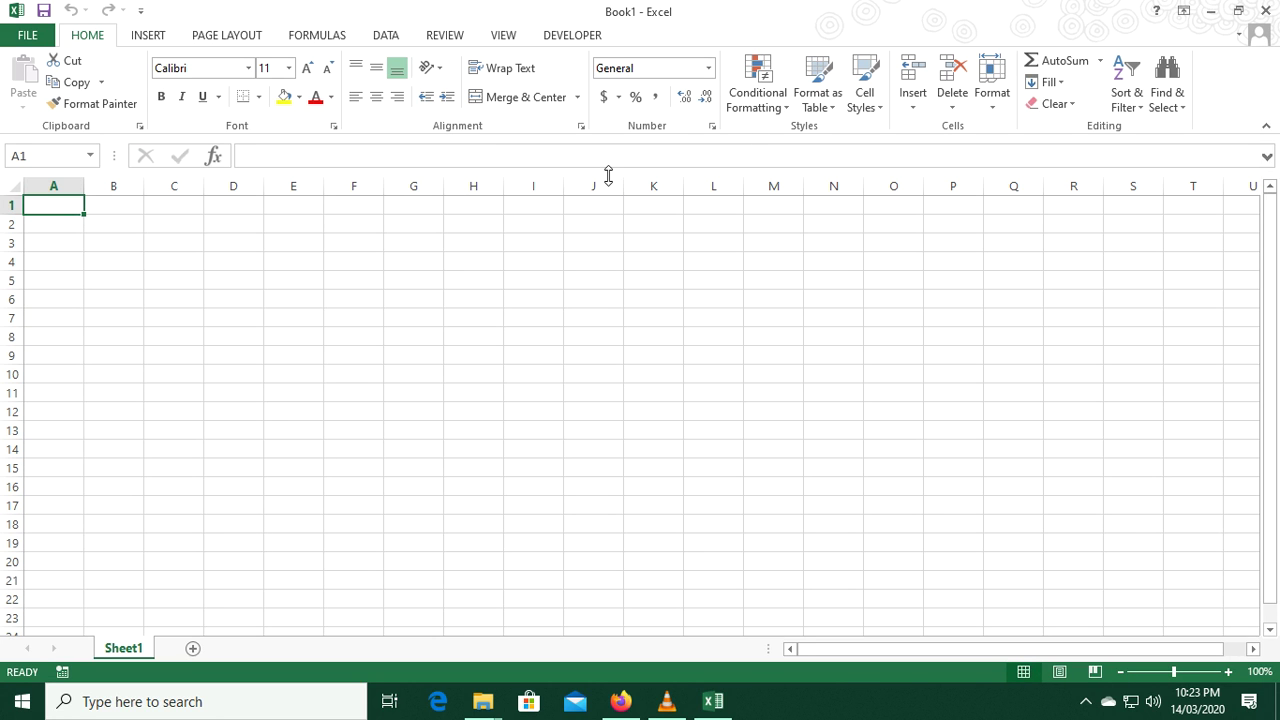
key("alt+Tab")
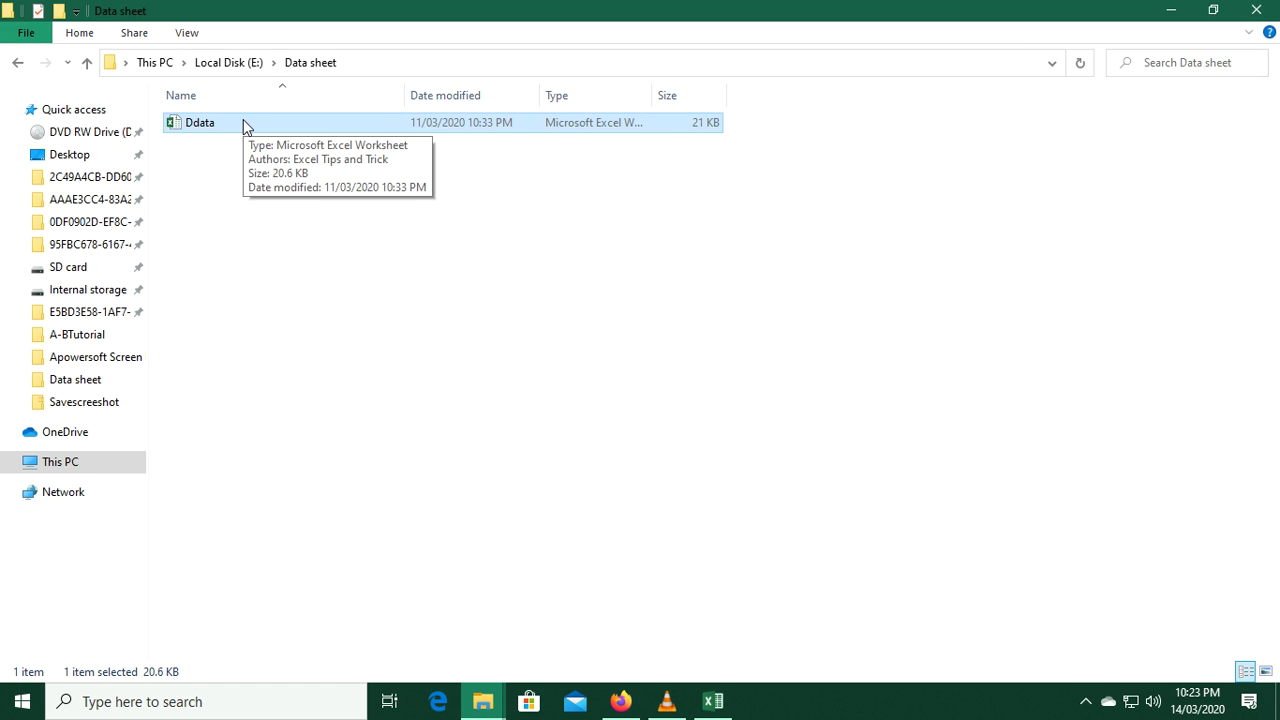
right_click(243, 119)
left_click(286, 134)
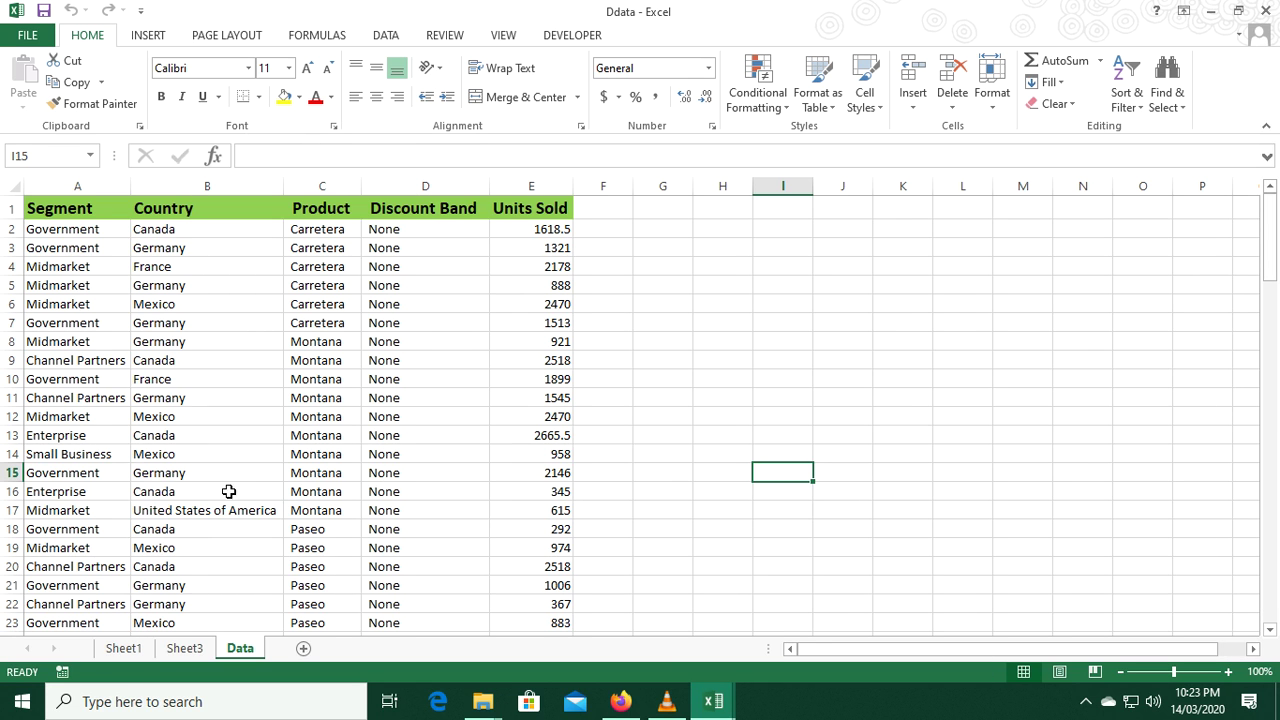
left_click(72, 209)
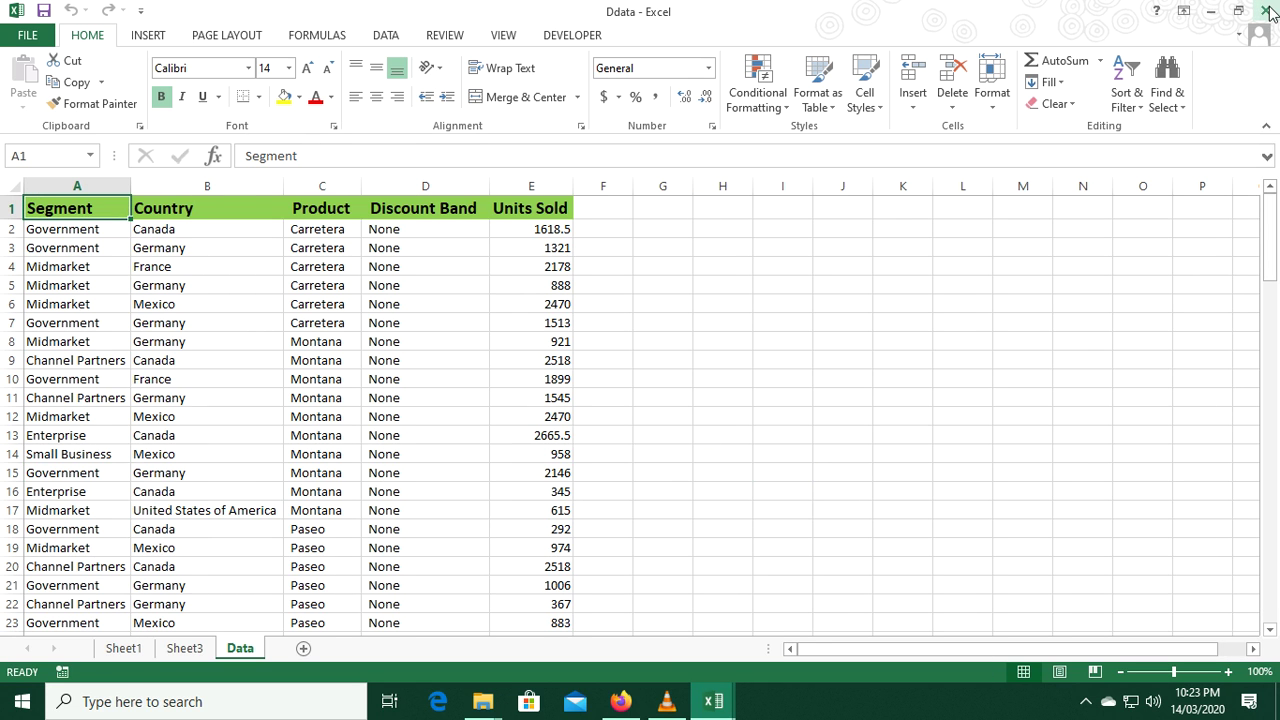
left_click(1265, 11)
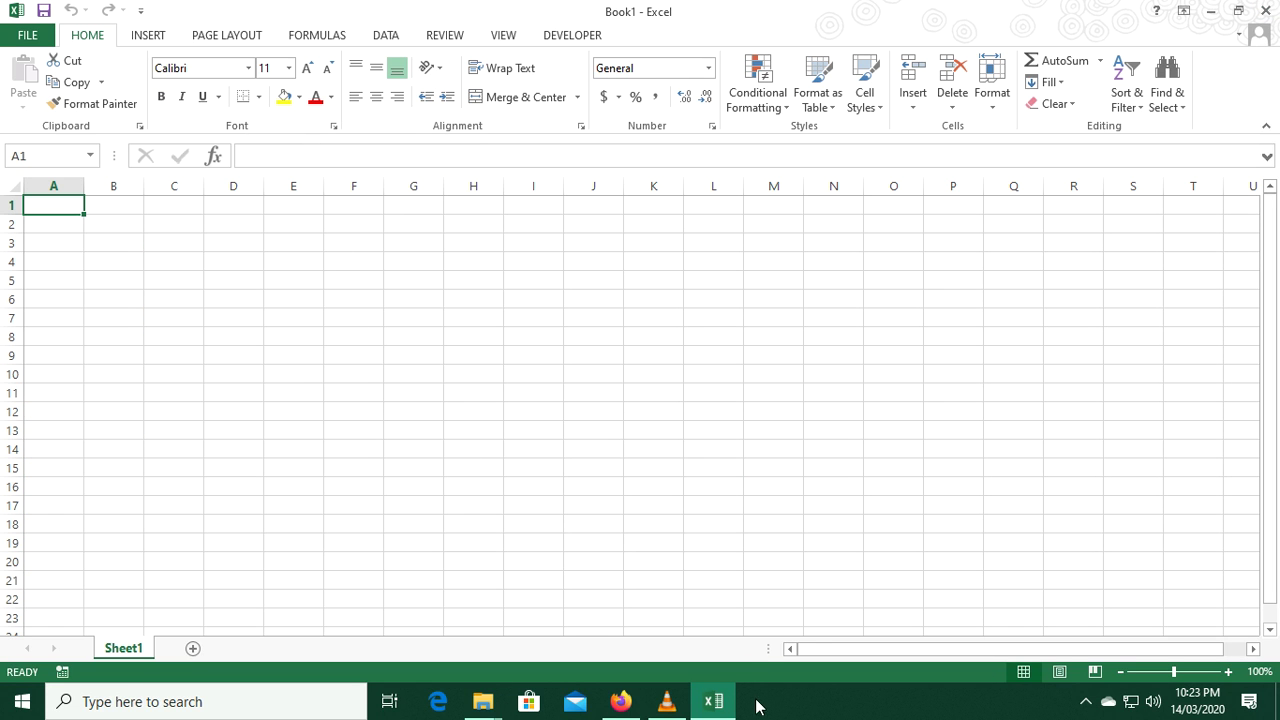
left_click(725, 703)
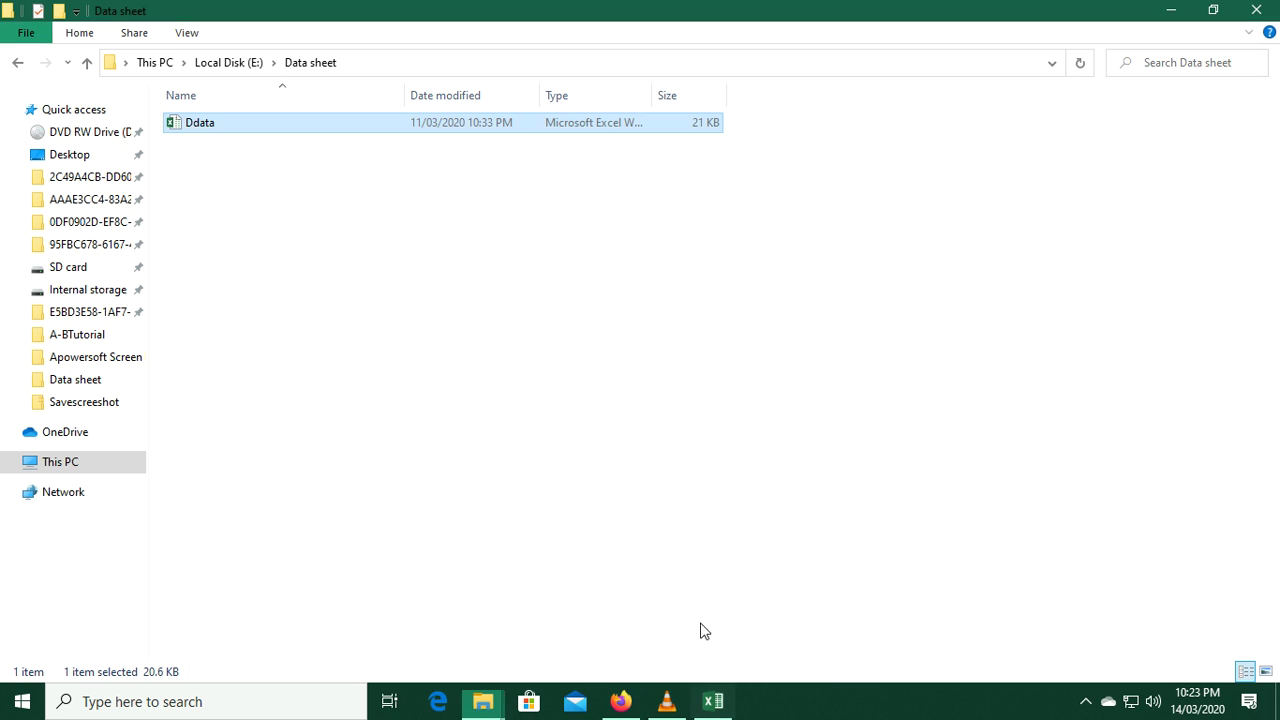
double_click(220, 122)
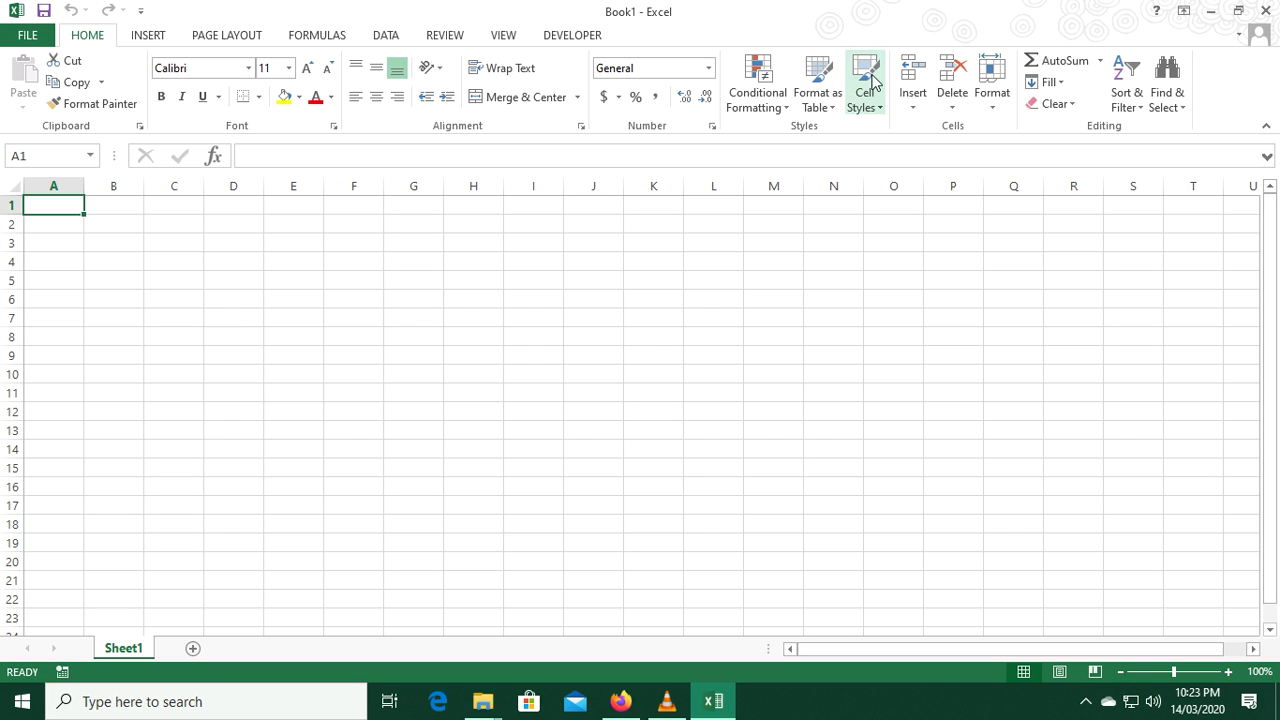
Bring up the Create PivotTable dialog, after cancelling a first attempt
left_click(716, 358)
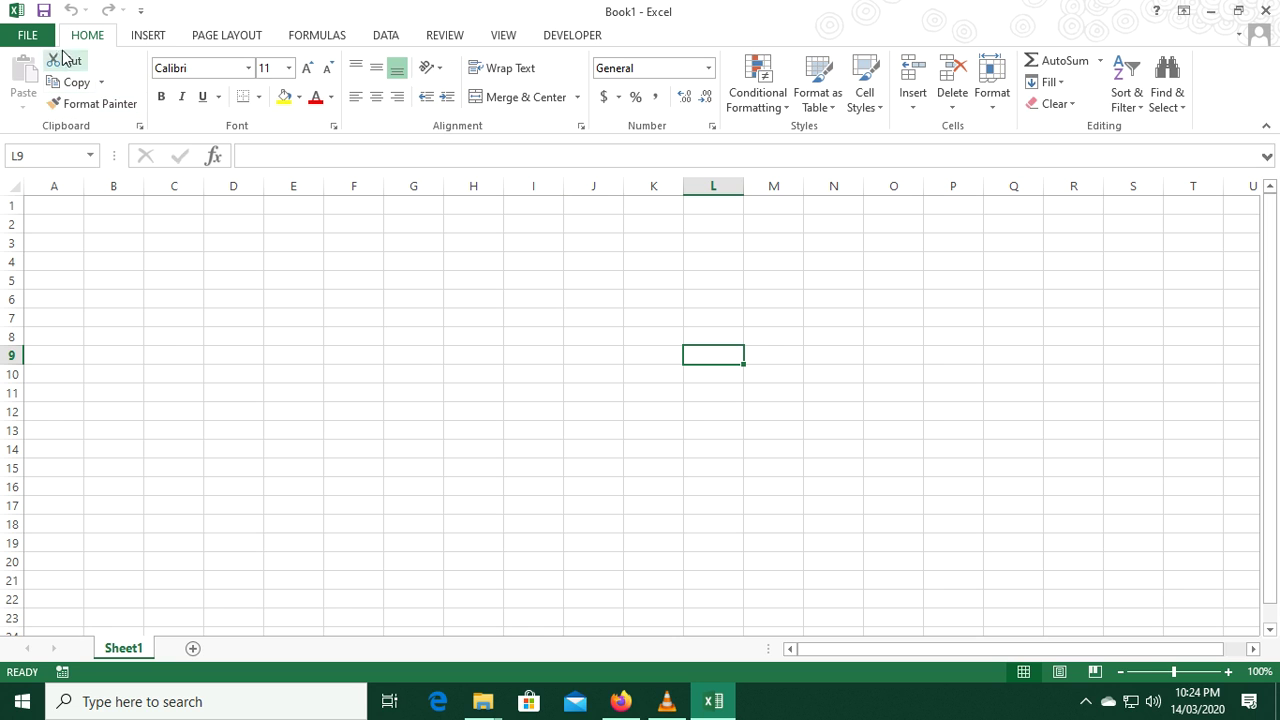
left_click(147, 36)
left_click(30, 78)
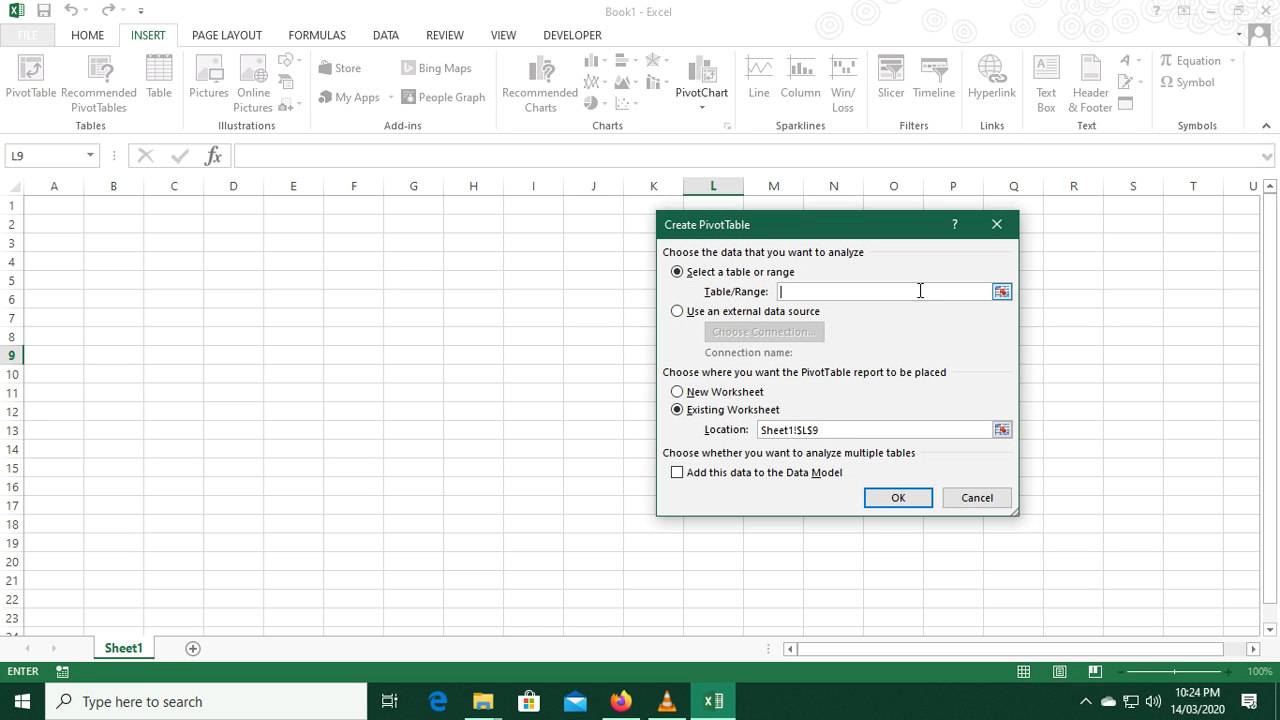
left_click(963, 507)
left_click(190, 280)
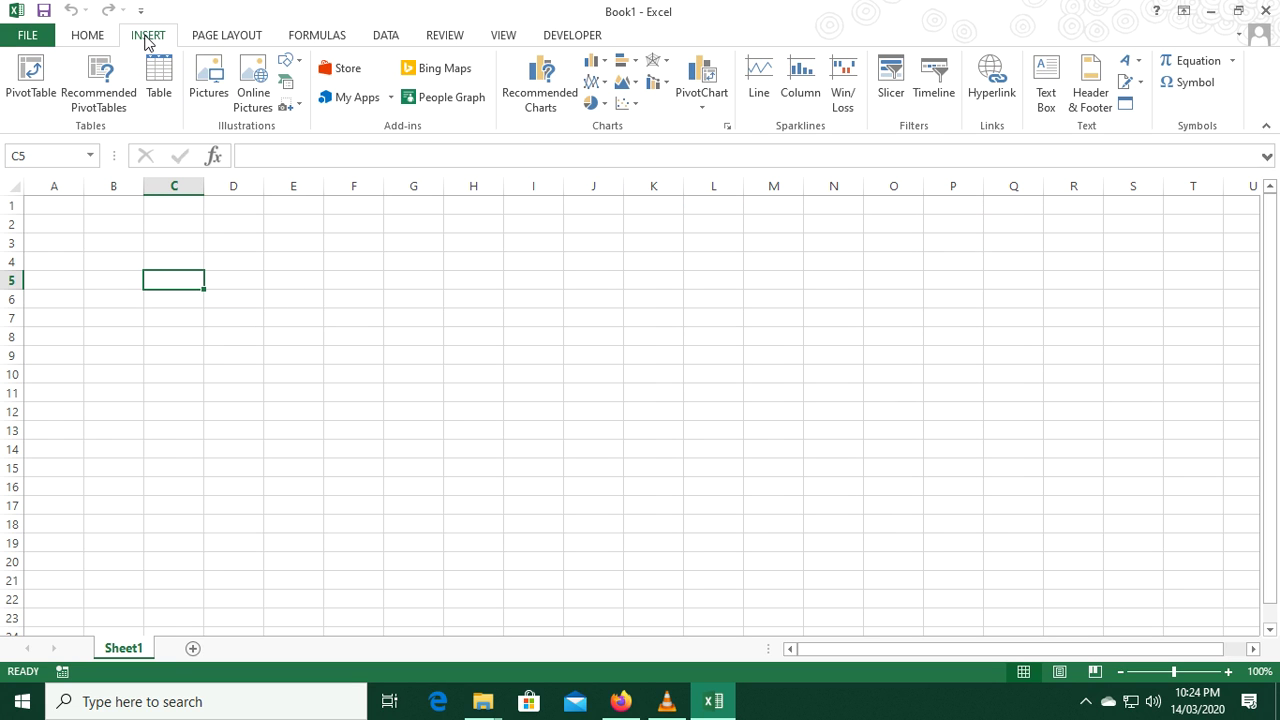
left_click(30, 80)
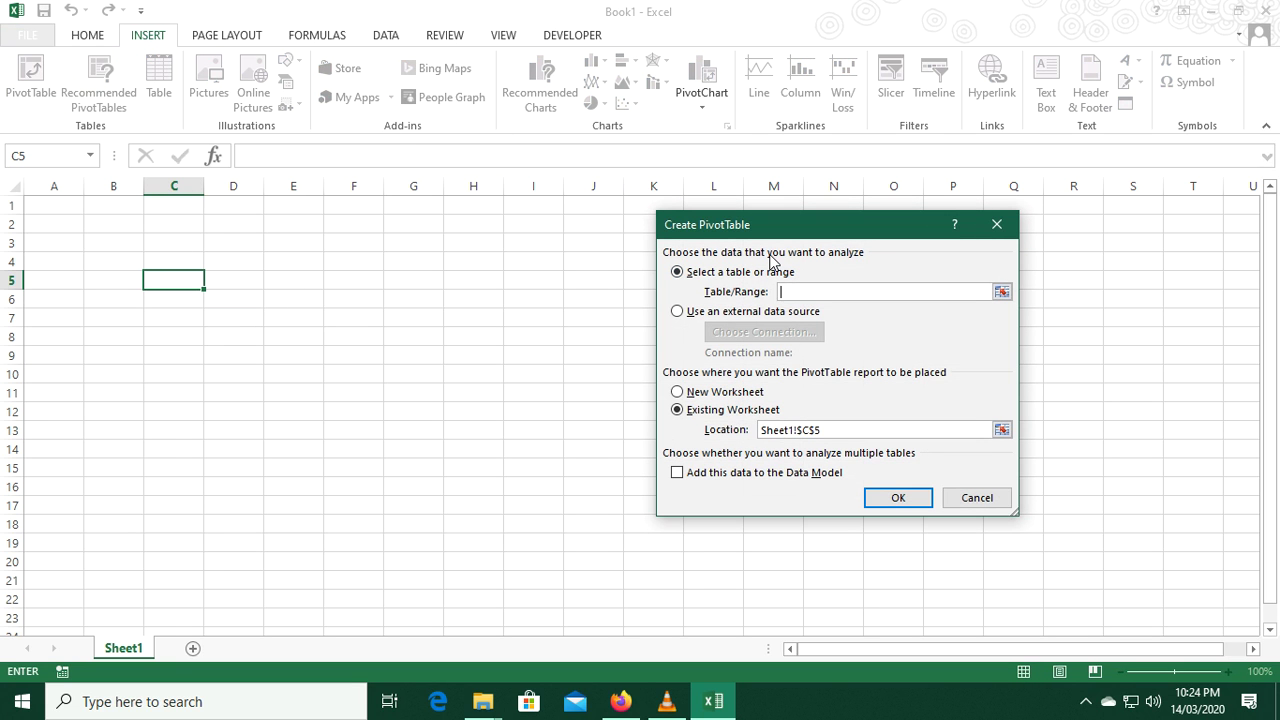
left_click_drag(823, 234, 713, 176)
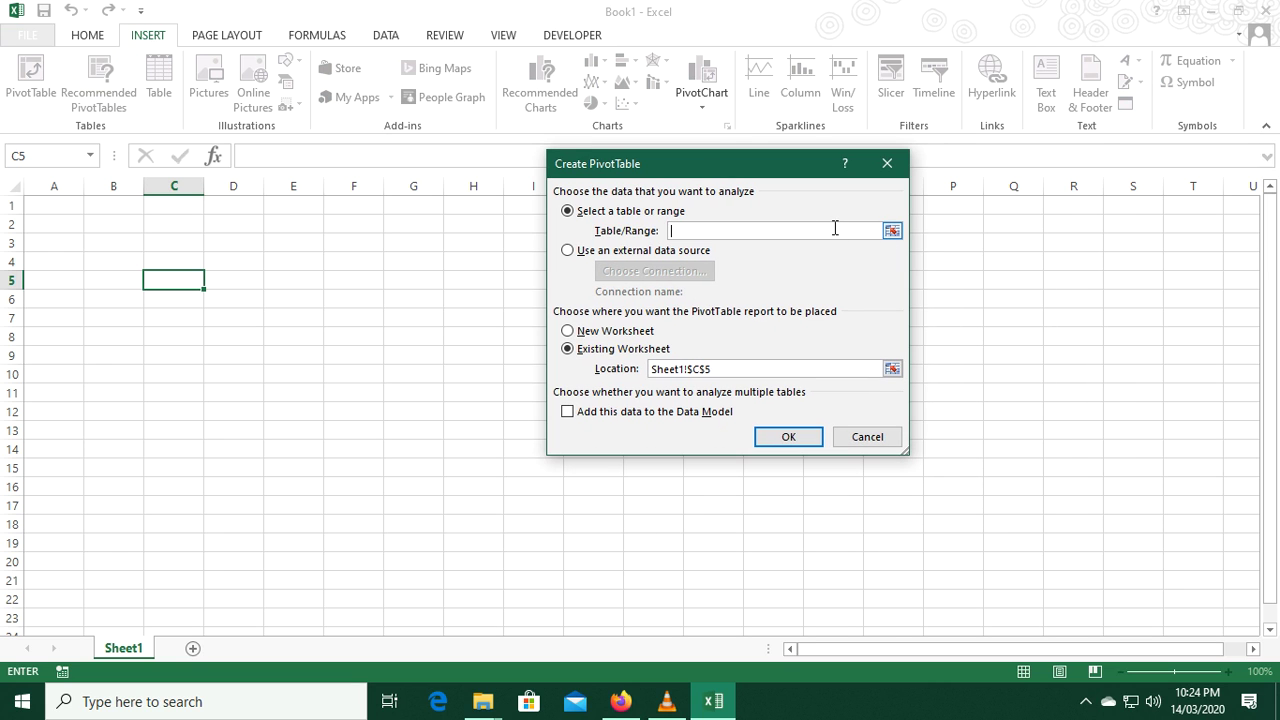
Set the location to Sheet1!$A$1, choose an external data source and list connections
left_click(892, 370)
left_click(94, 204)
left_click(71, 204)
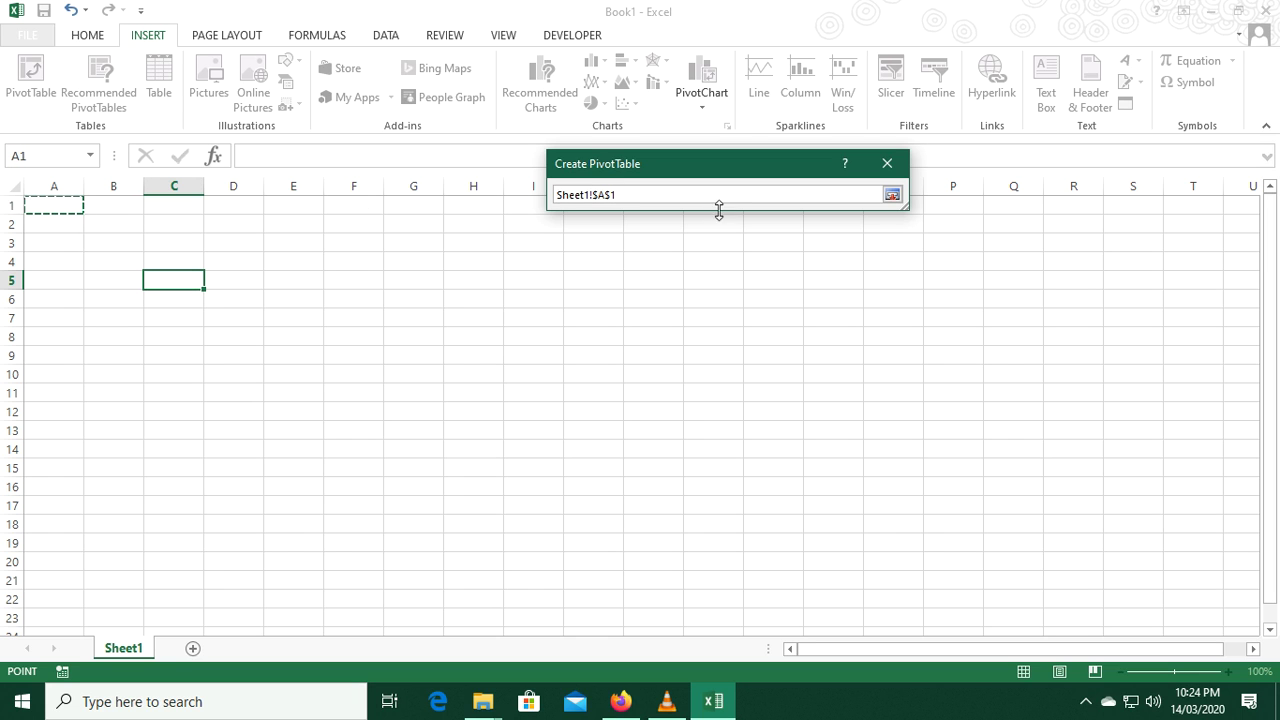
left_click(892, 194)
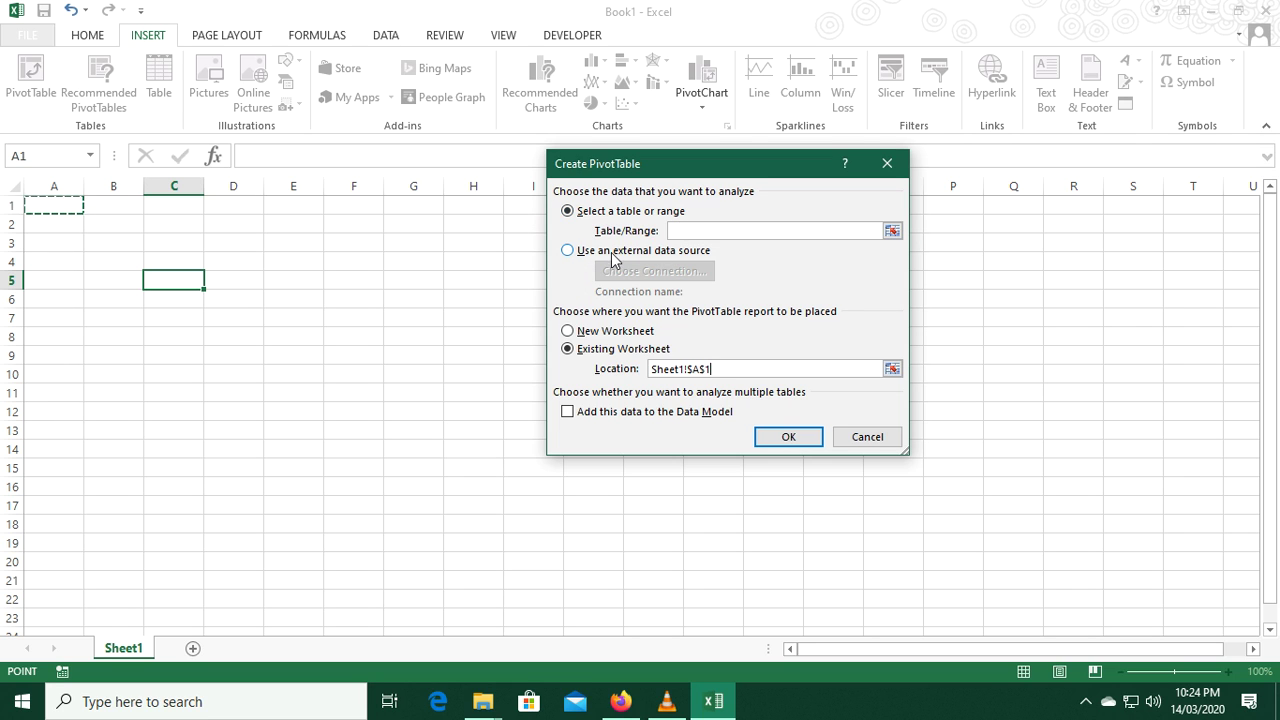
left_click(567, 250)
left_click(633, 272)
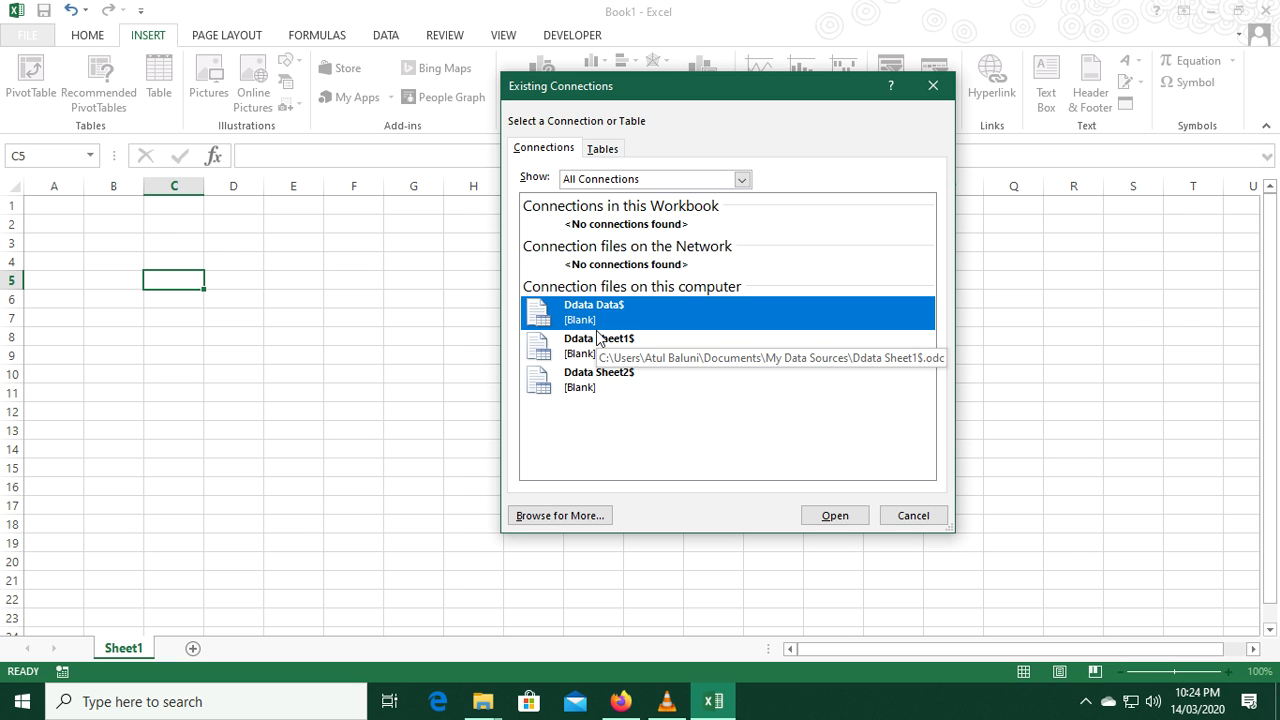
Browse to E:\Data sheet and open the Ddata workbook as the connection source
left_click(595, 517)
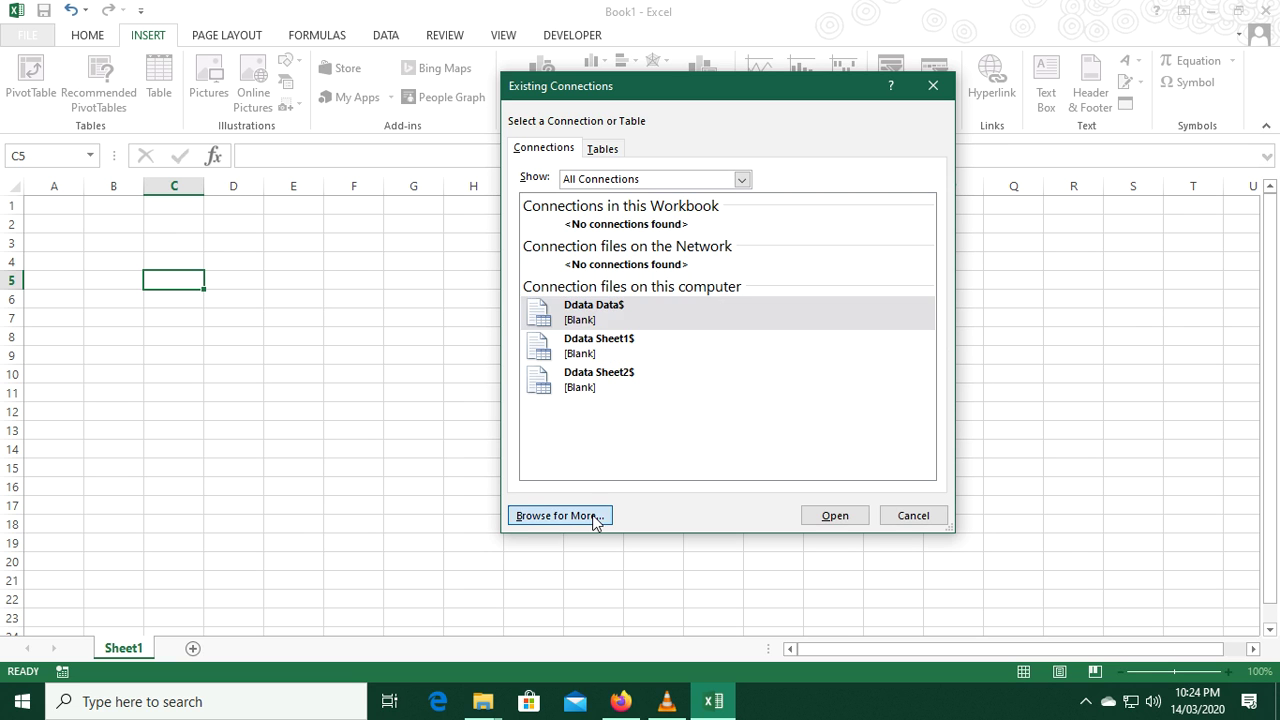
left_click(597, 435)
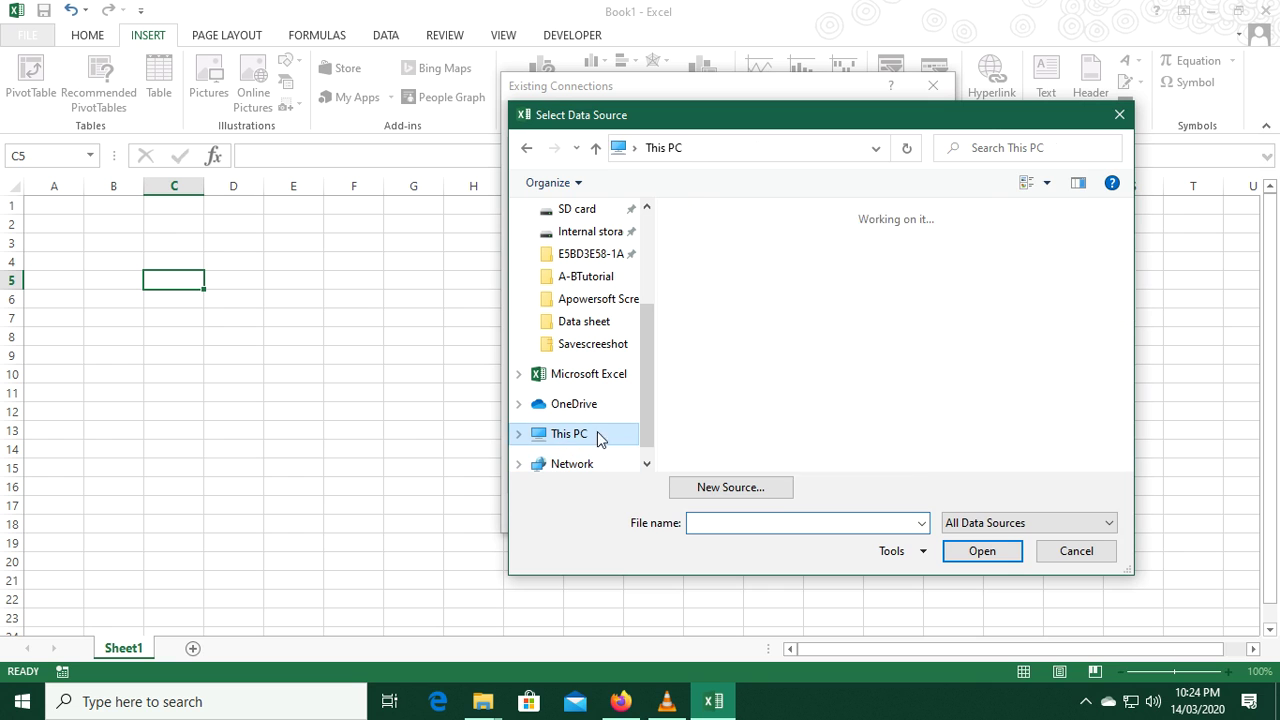
scroll(815, 334, "down", 3)
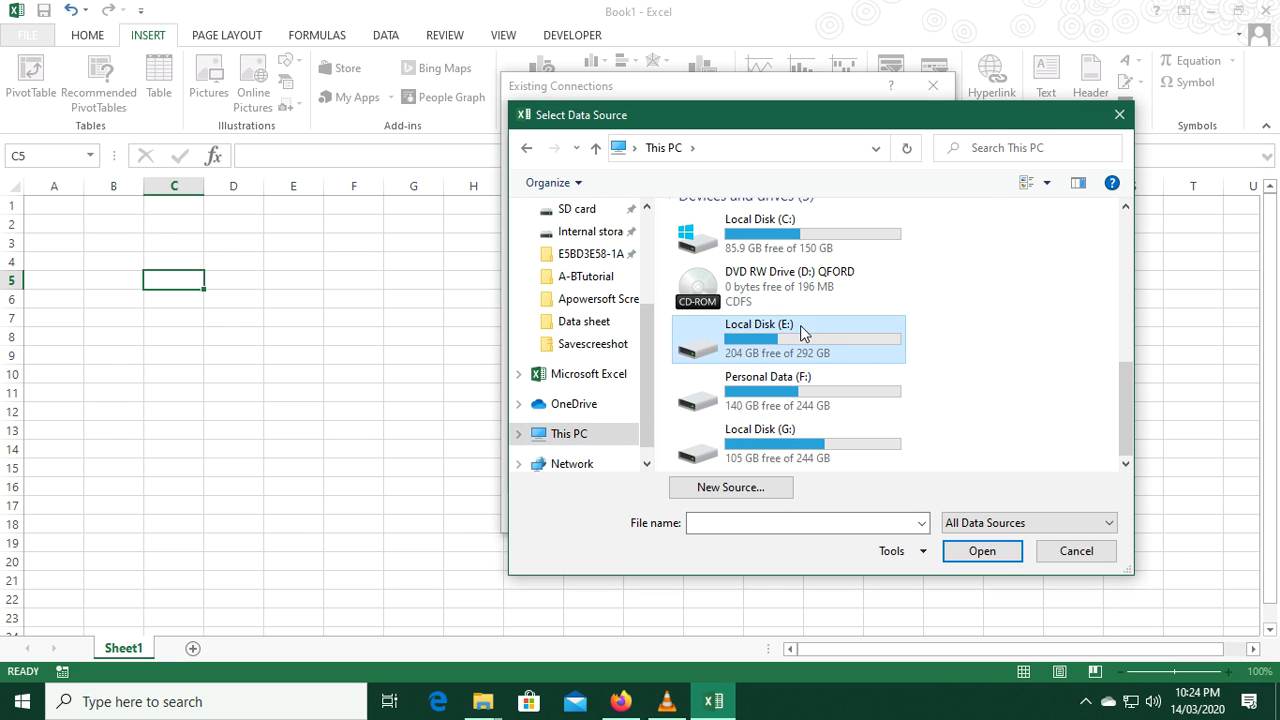
double_click(801, 333)
double_click(738, 292)
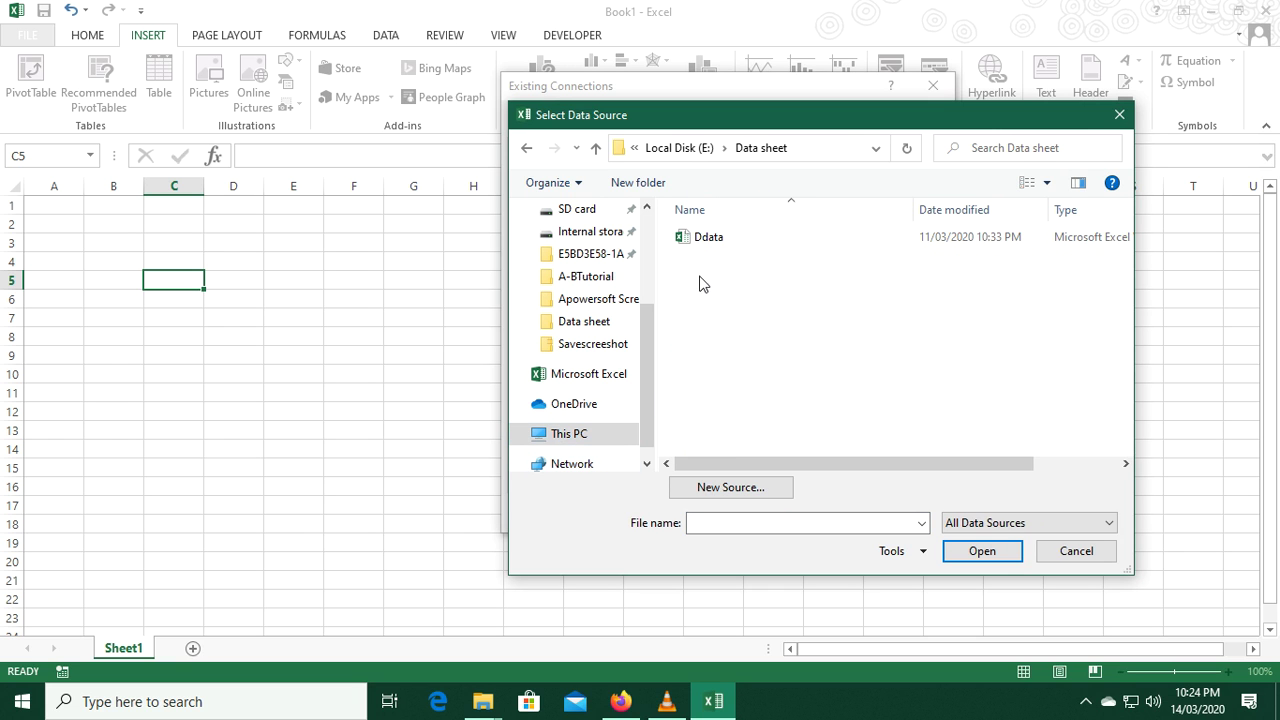
left_click(710, 240)
left_click(822, 145)
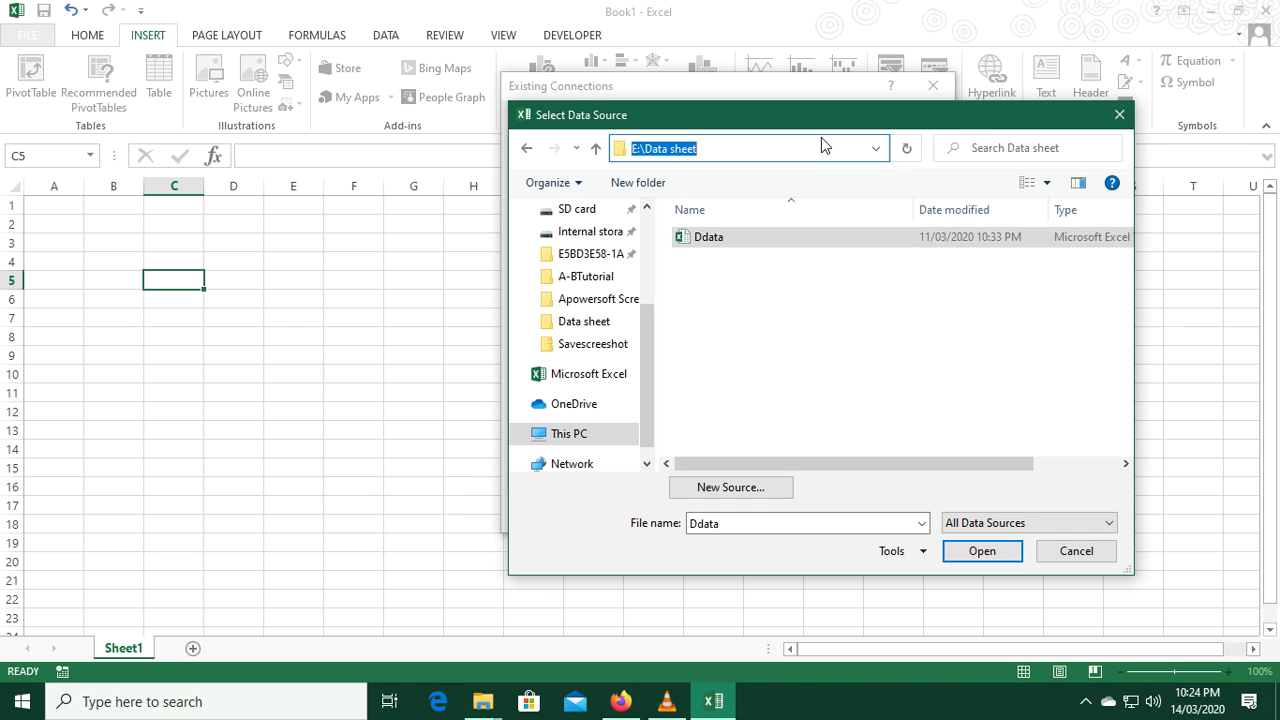
left_click(978, 551)
Choose the Data$ table and create the empty PivotTable
left_click_drag(922, 456, 240, 150)
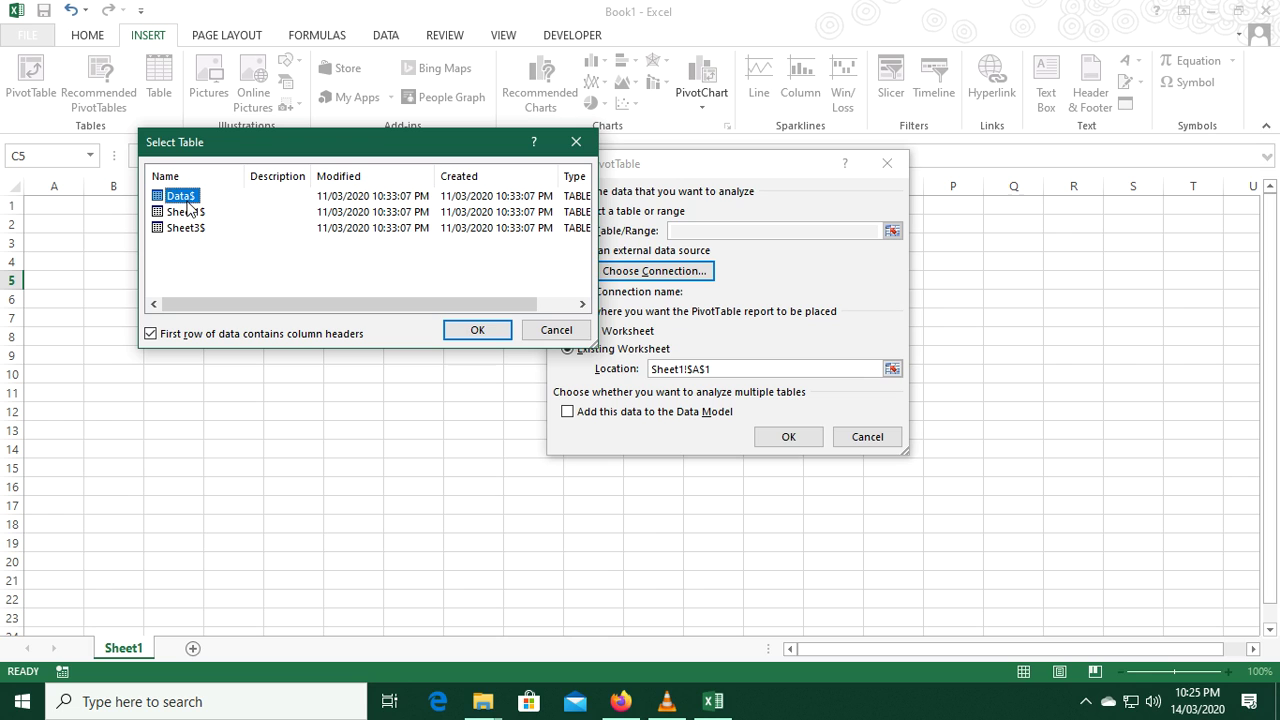
left_click(190, 212)
left_click(190, 228)
left_click(180, 198)
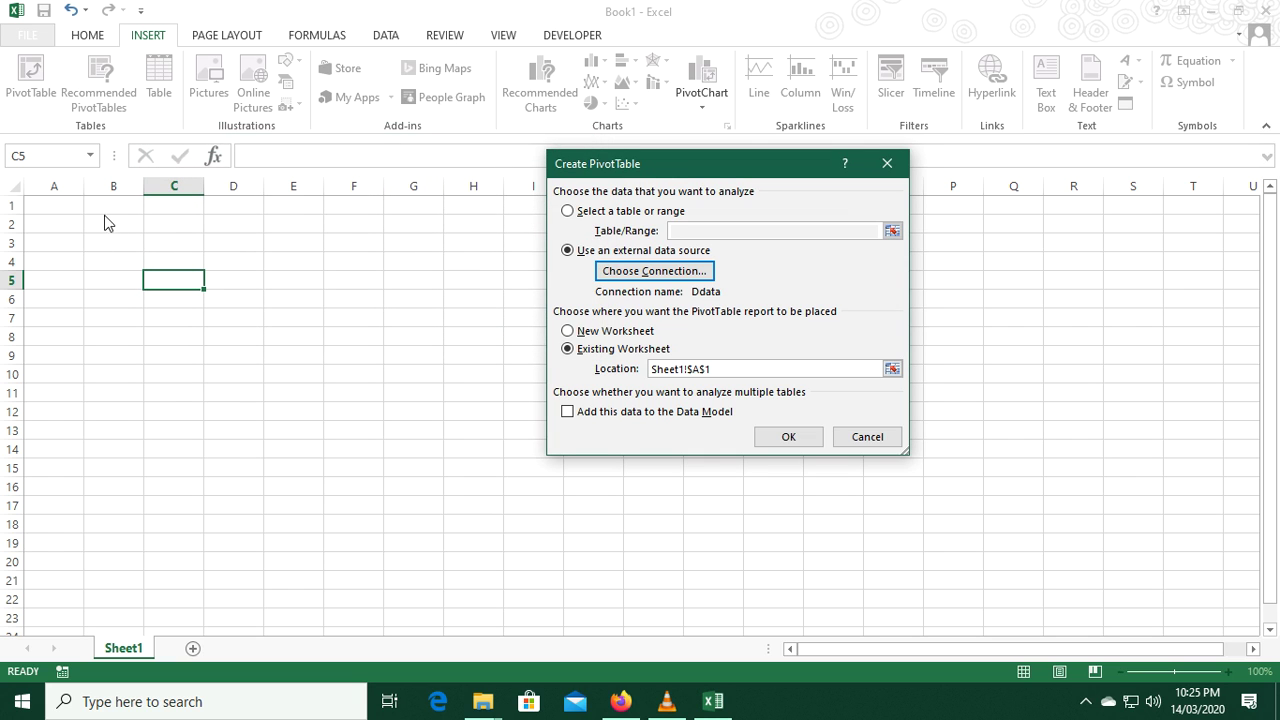
left_click(792, 432)
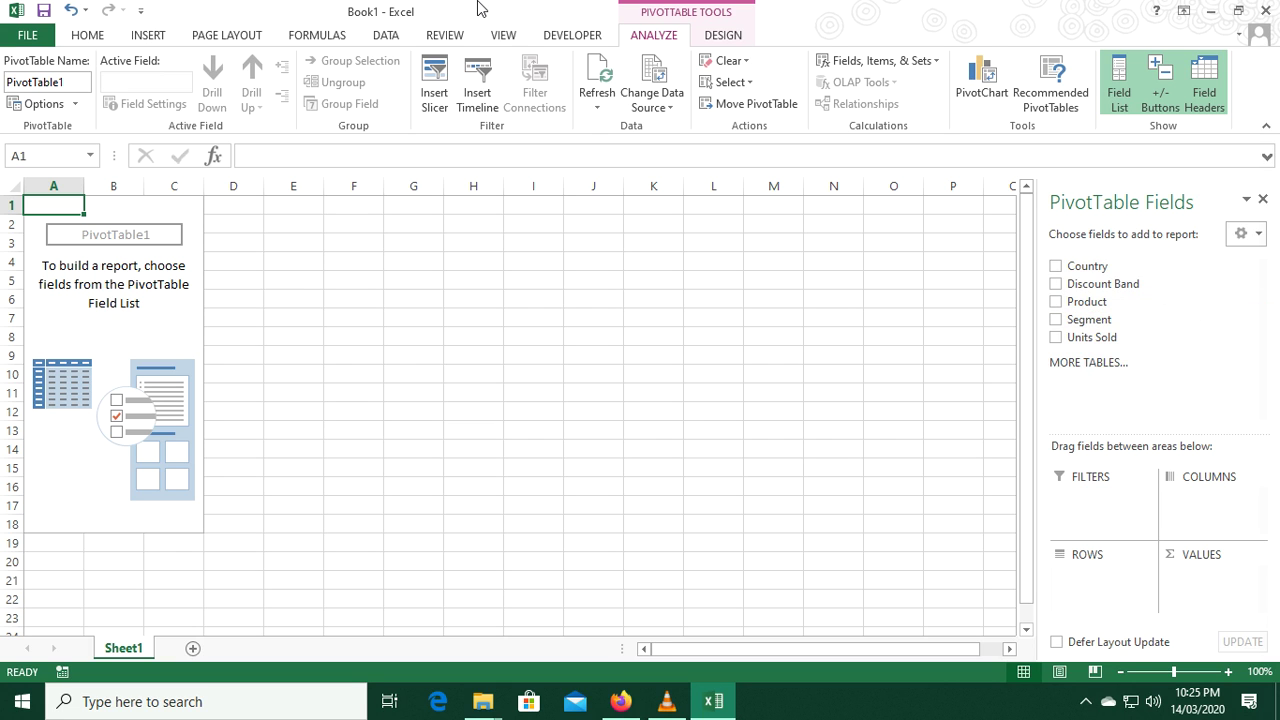
Put Country in rows, Segment in columns and a count of Product in values
left_click(1055, 266)
mouse_move(1095, 301)
left_mouse_down()
mouse_move(1217, 544)
mouse_move(1232, 604)
left_mouse_up()
left_click_drag(1085, 319, 1215, 505)
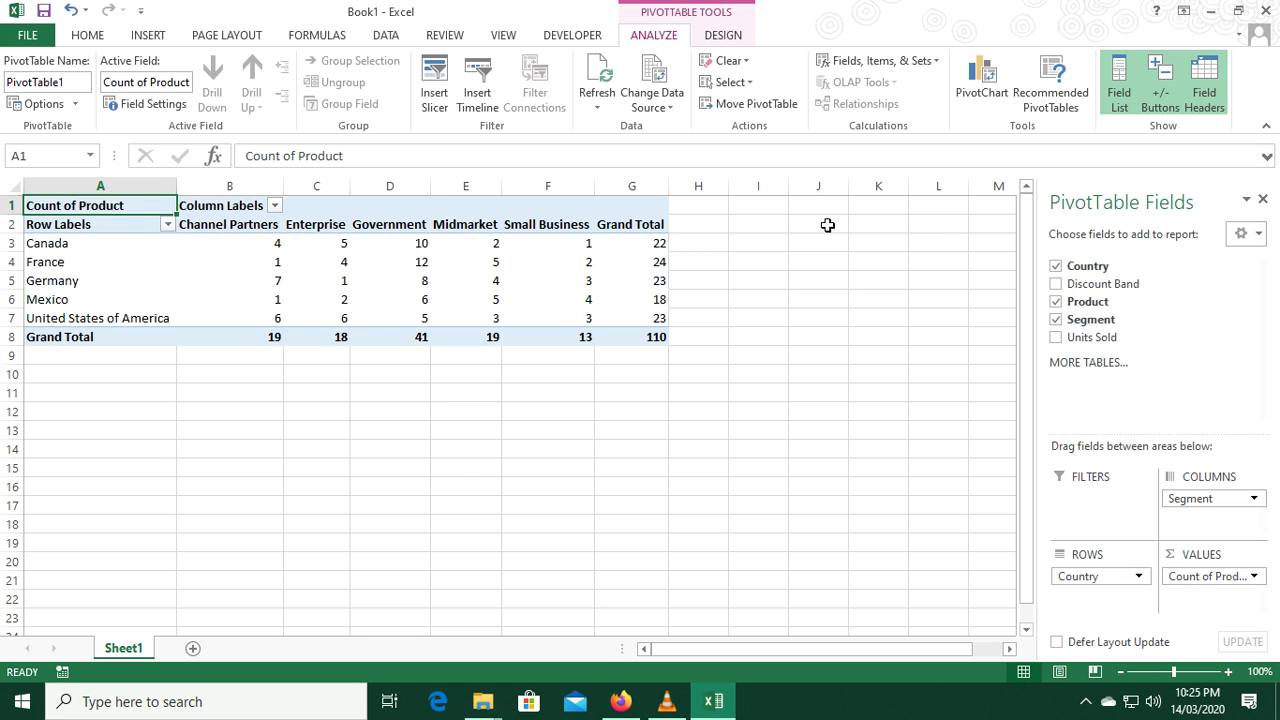
left_click(740, 334)
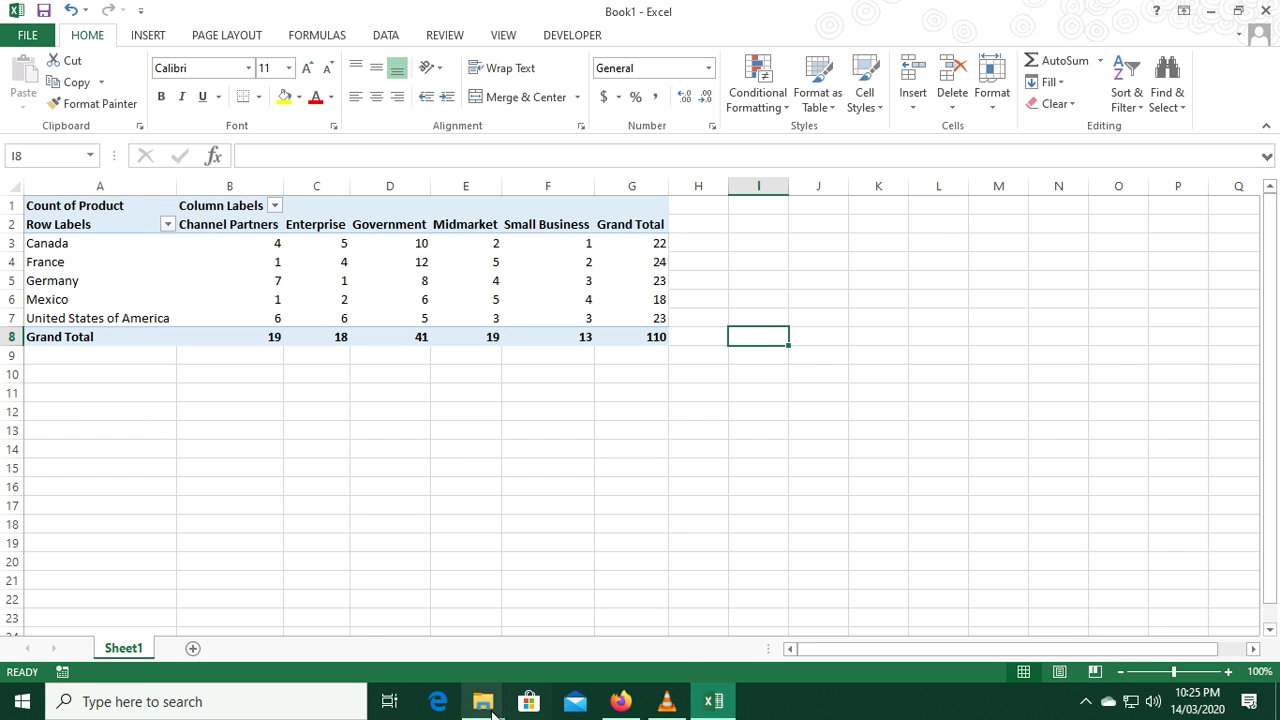
Check the Data sheet folder path in File Explorer, then return to the workbook
left_click(566, 660)
left_click(480, 60)
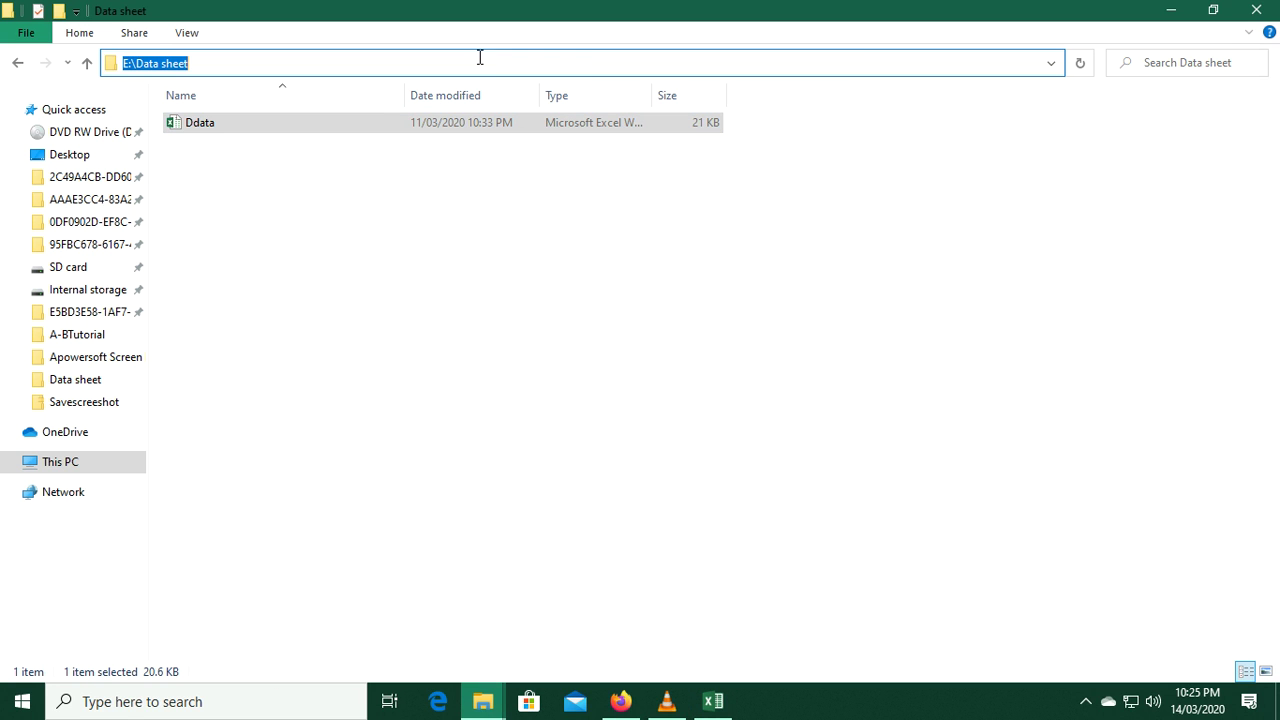
left_click(1170, 10)
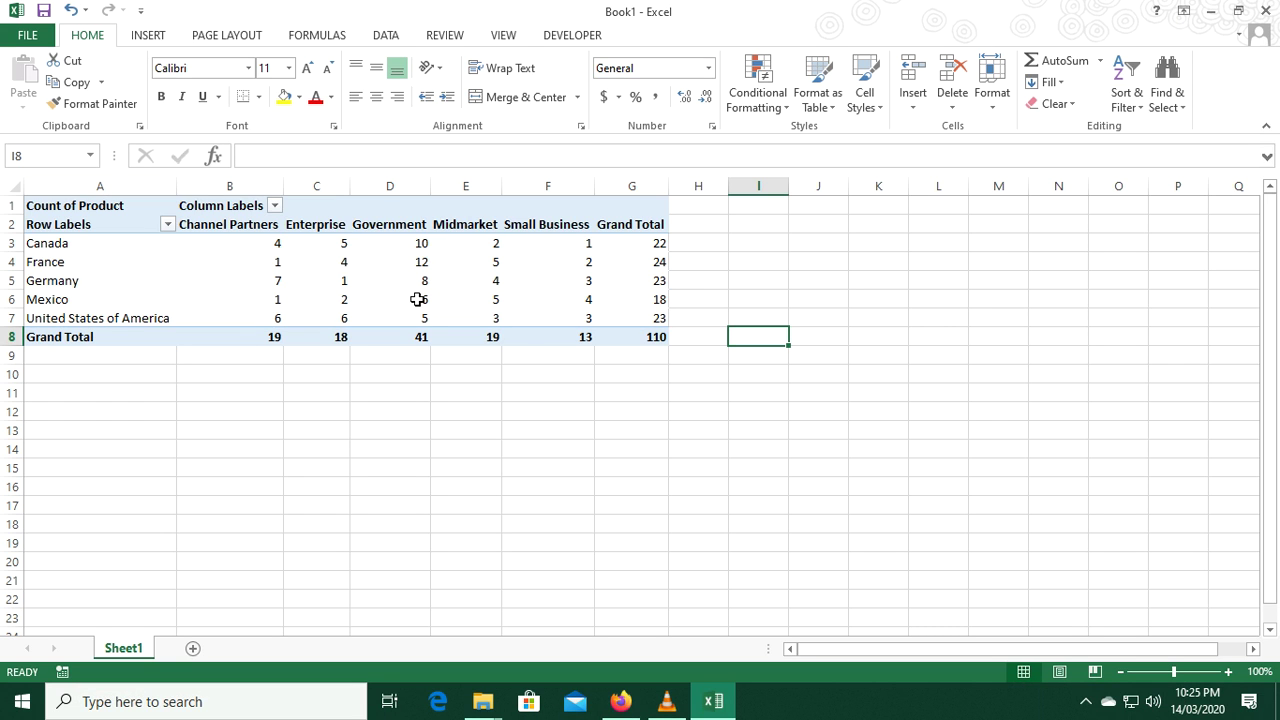
Enable periodic refresh and refresh-on-open in the Ddata connection's properties
left_click(378, 38)
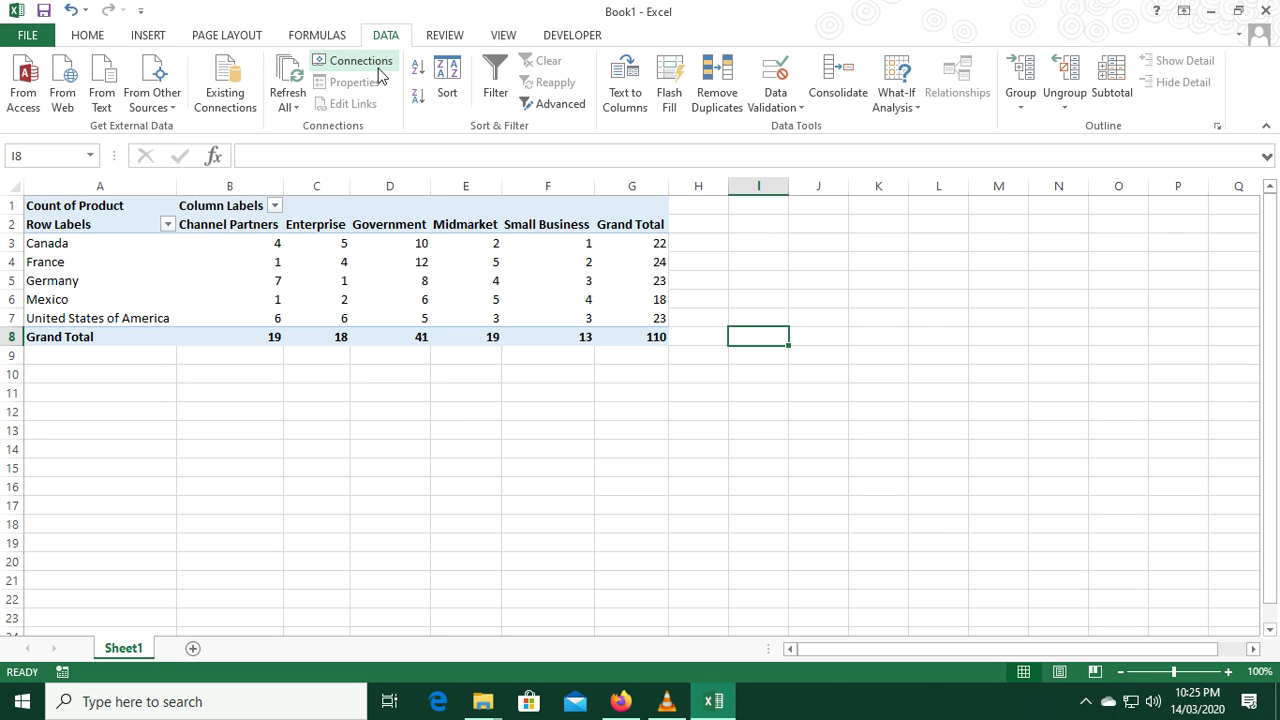
left_click(372, 74)
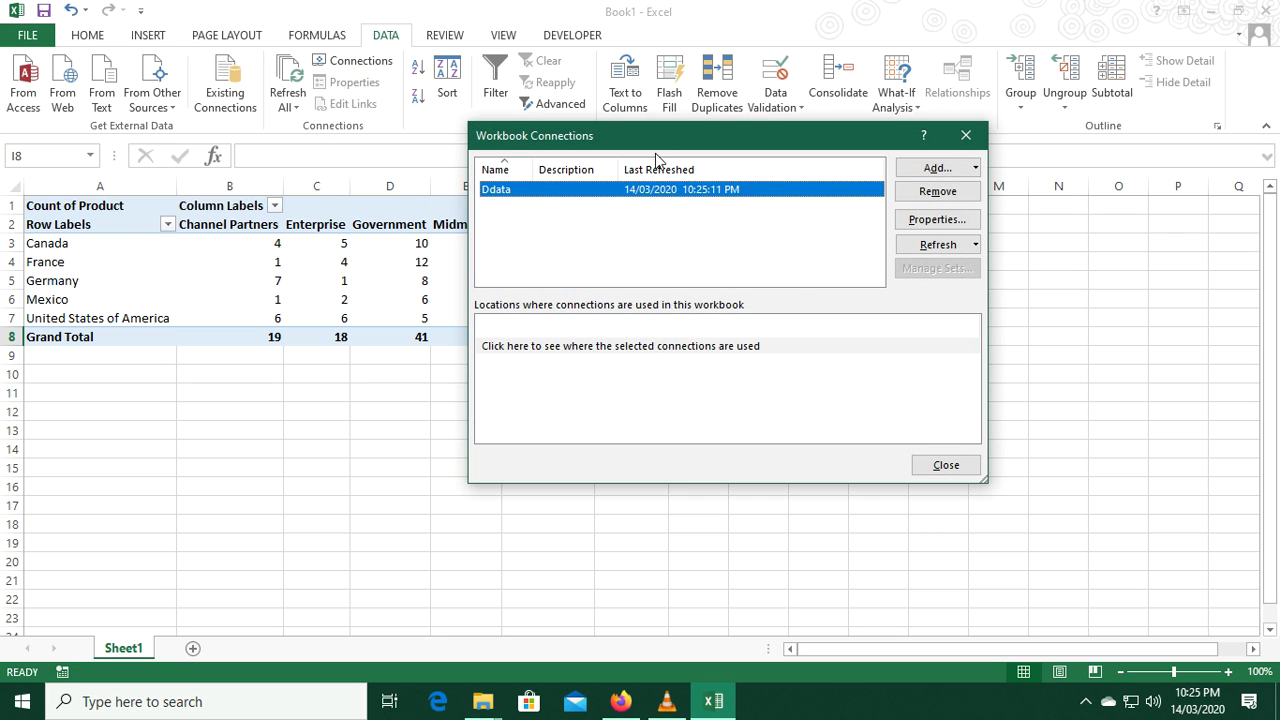
left_click_drag(655, 140, 895, 170)
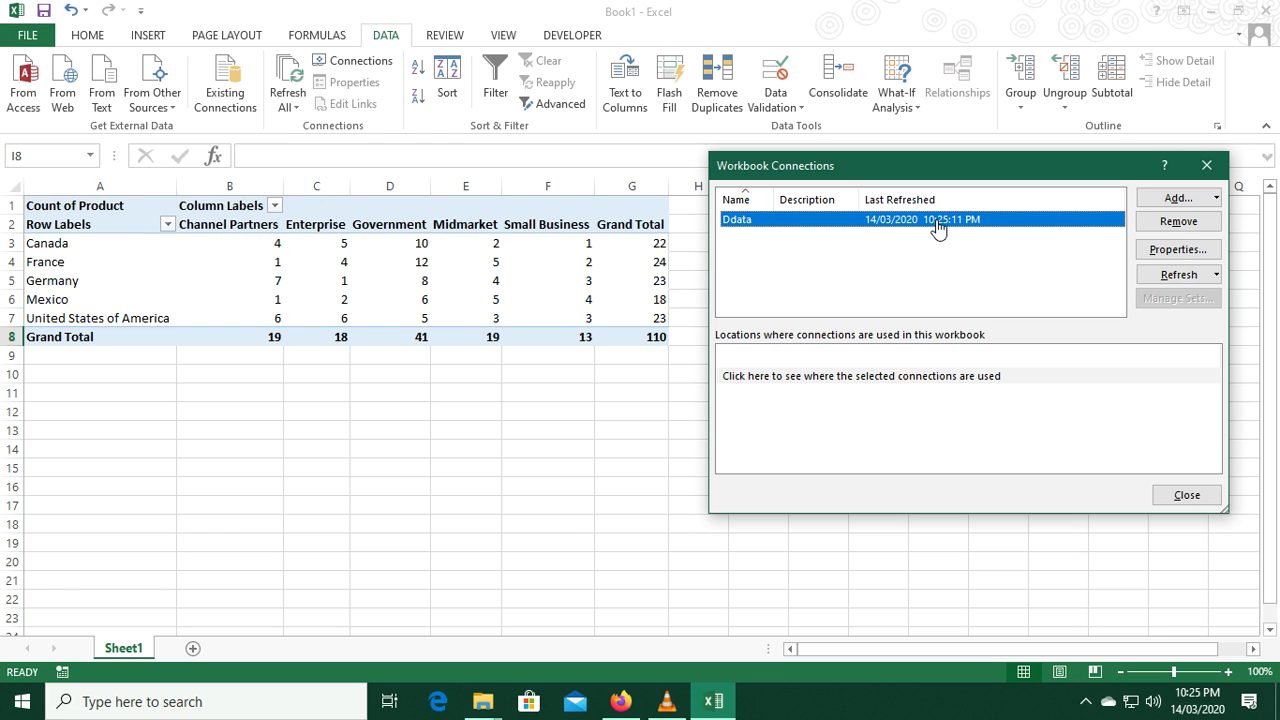
left_click(1177, 250)
left_click_drag(756, 74, 445, 77)
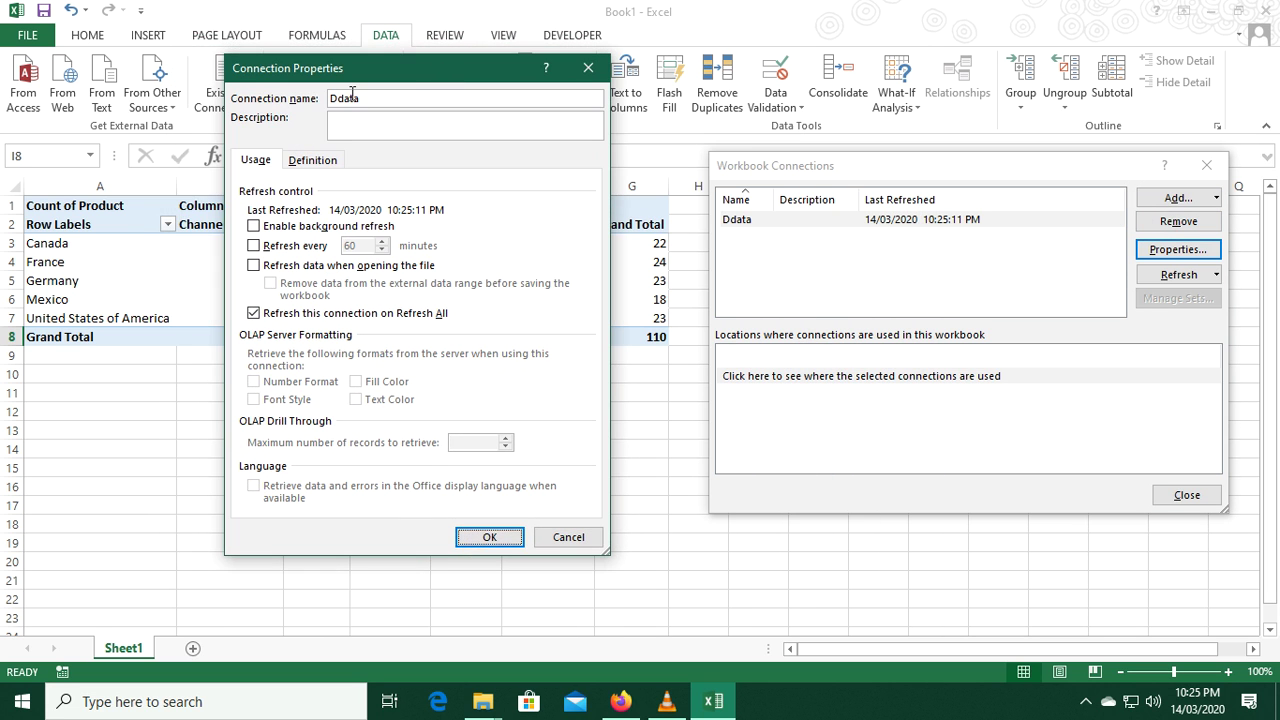
left_click(255, 246)
type("57")
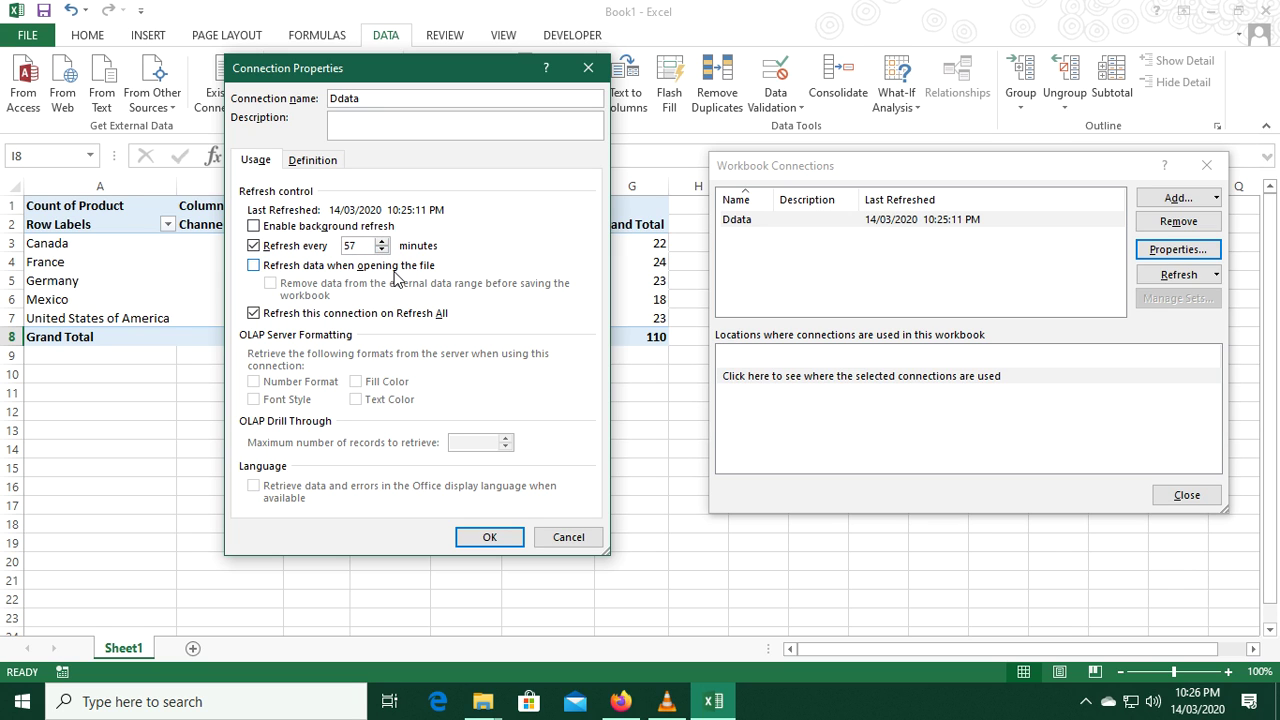
left_click(254, 266)
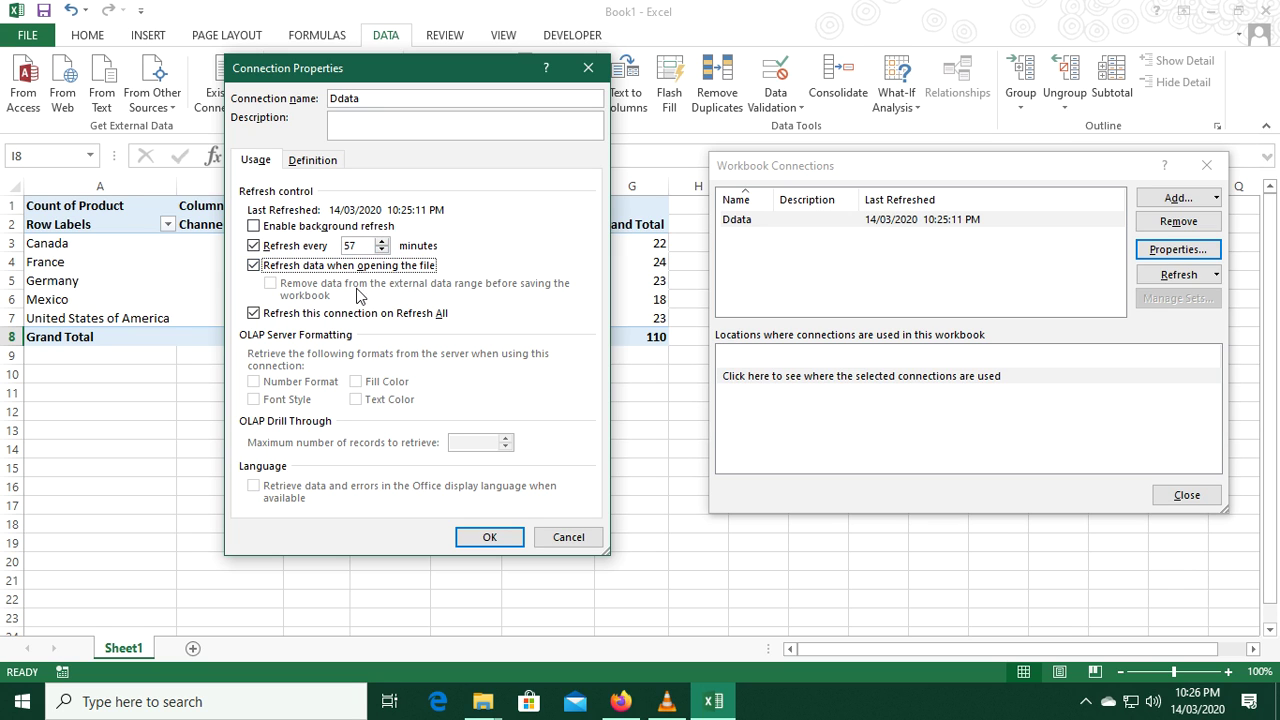
left_click(490, 538)
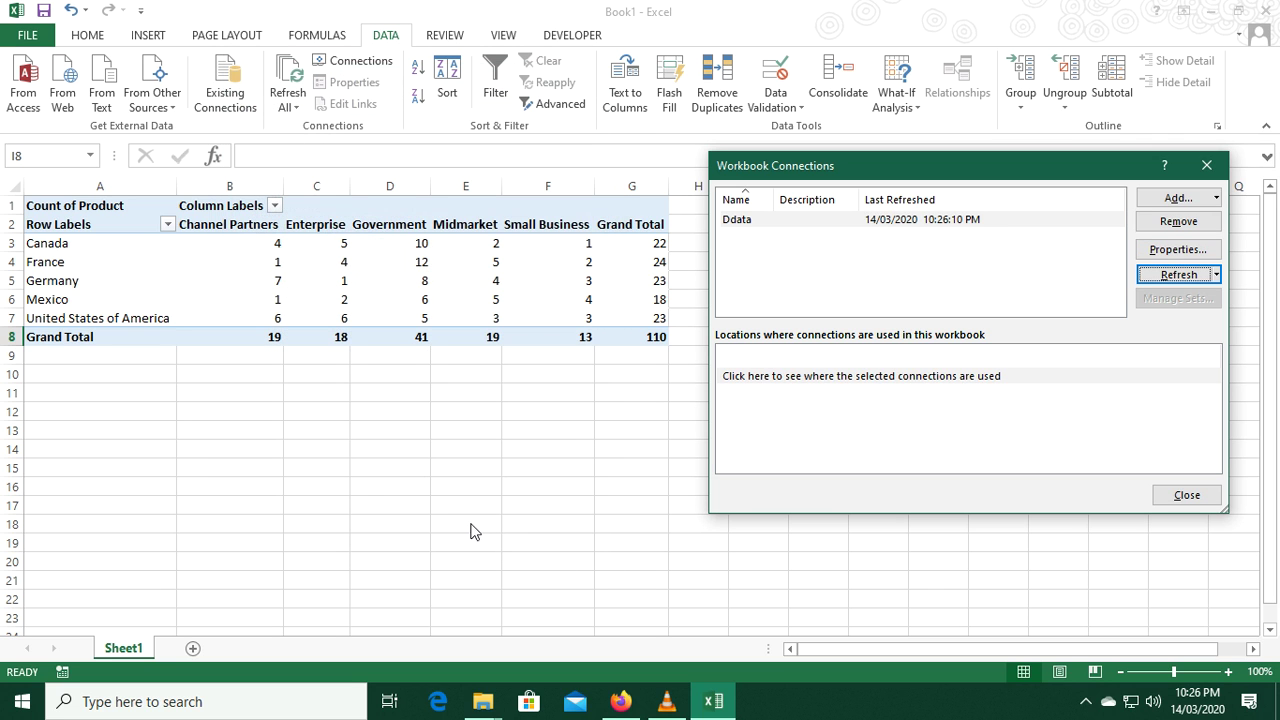
left_click(1163, 499)
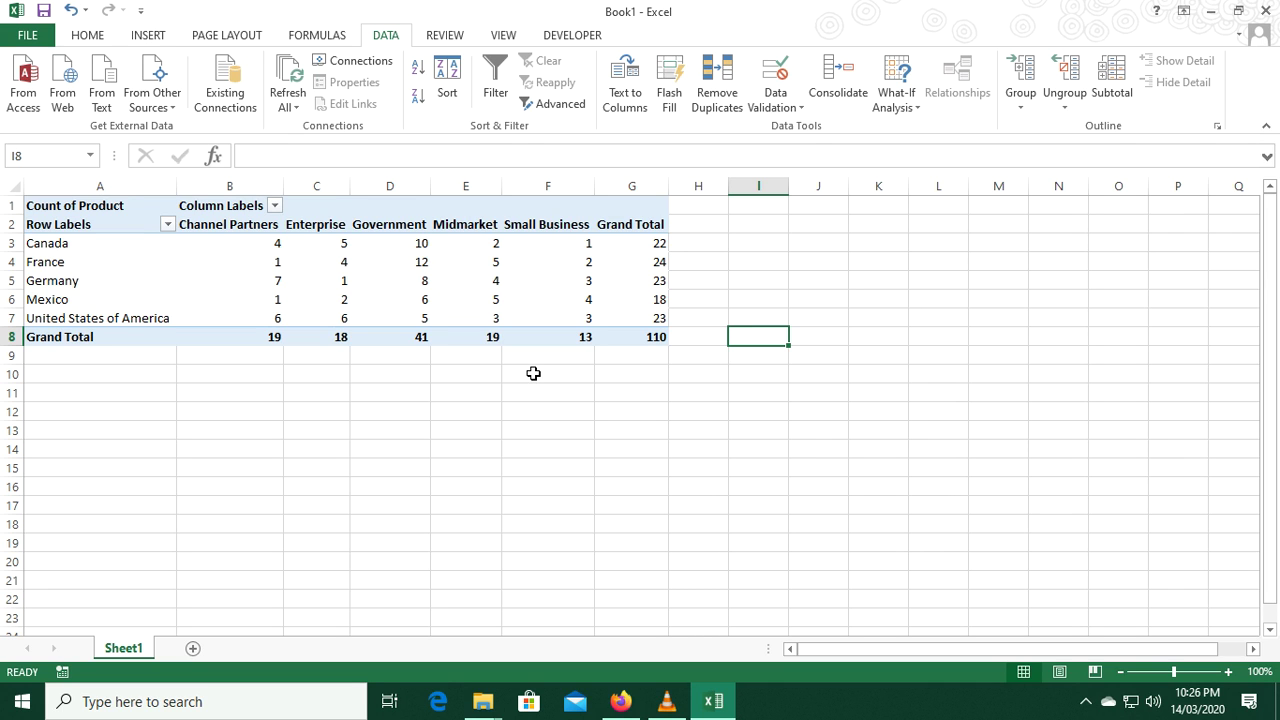
Add a new Sheet2 and start a PivotTable using an external data connection
left_click(193, 648)
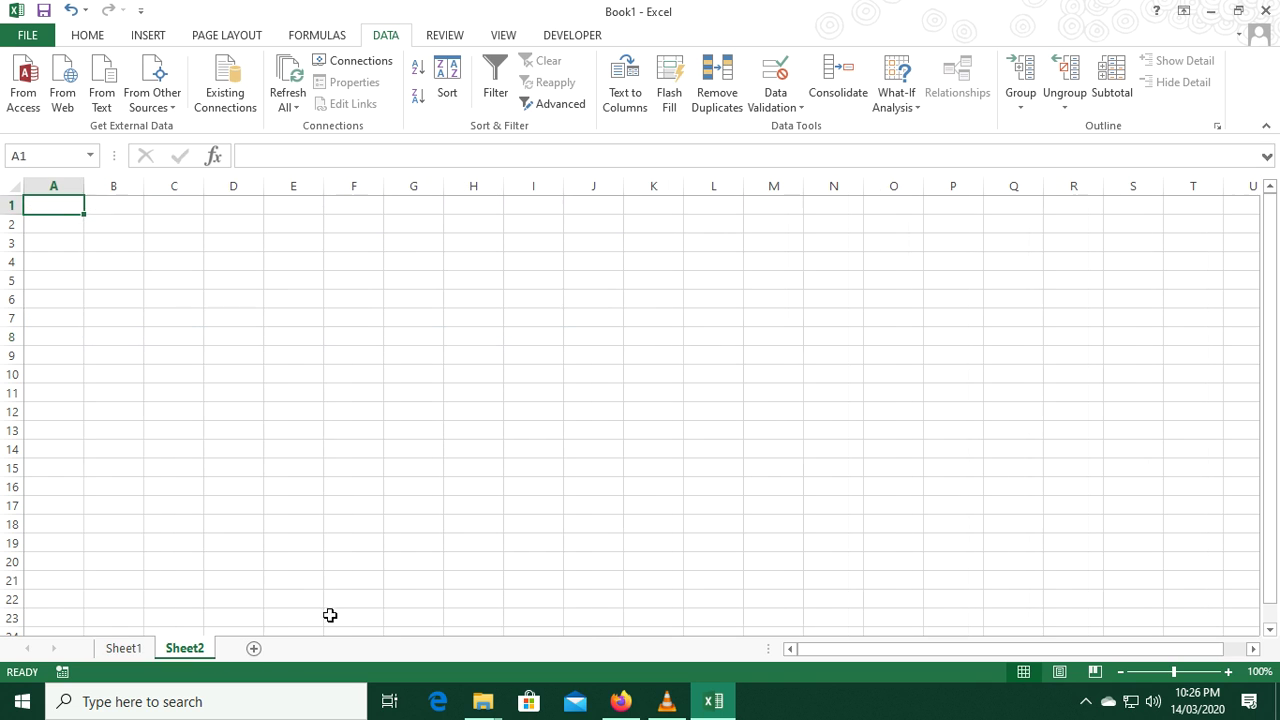
left_click(634, 353)
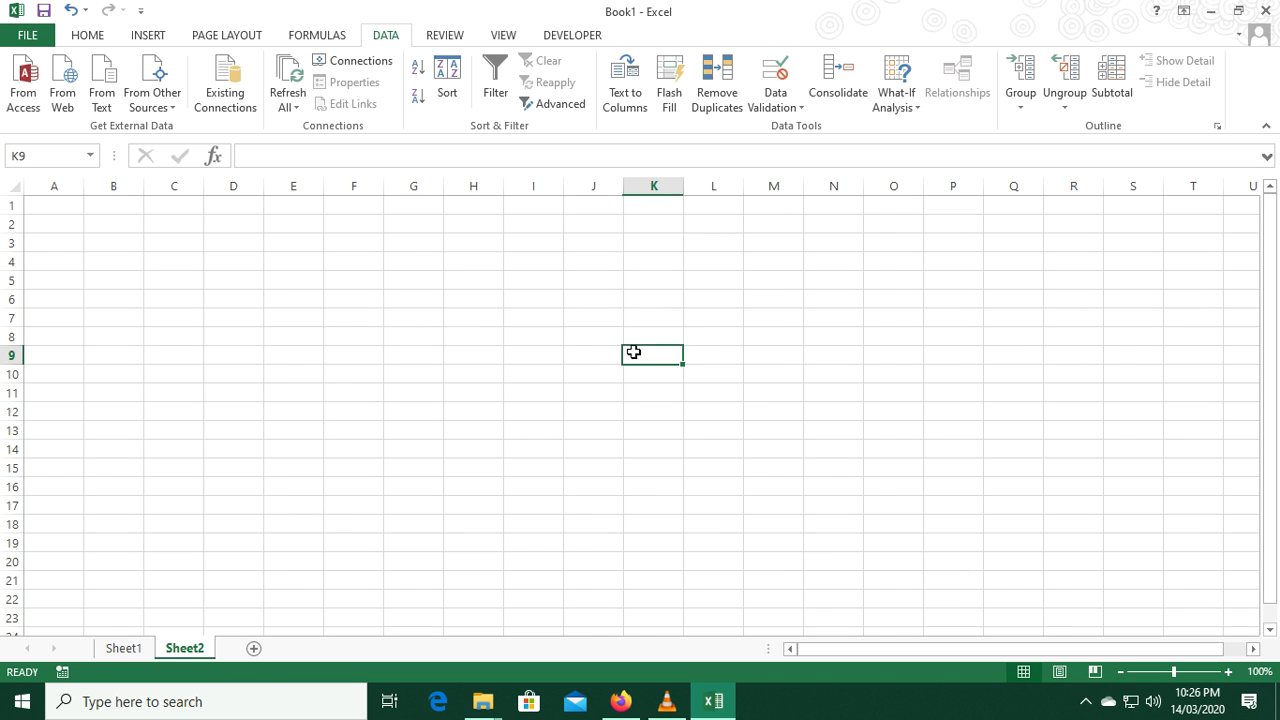
left_click(452, 267)
left_click(160, 35)
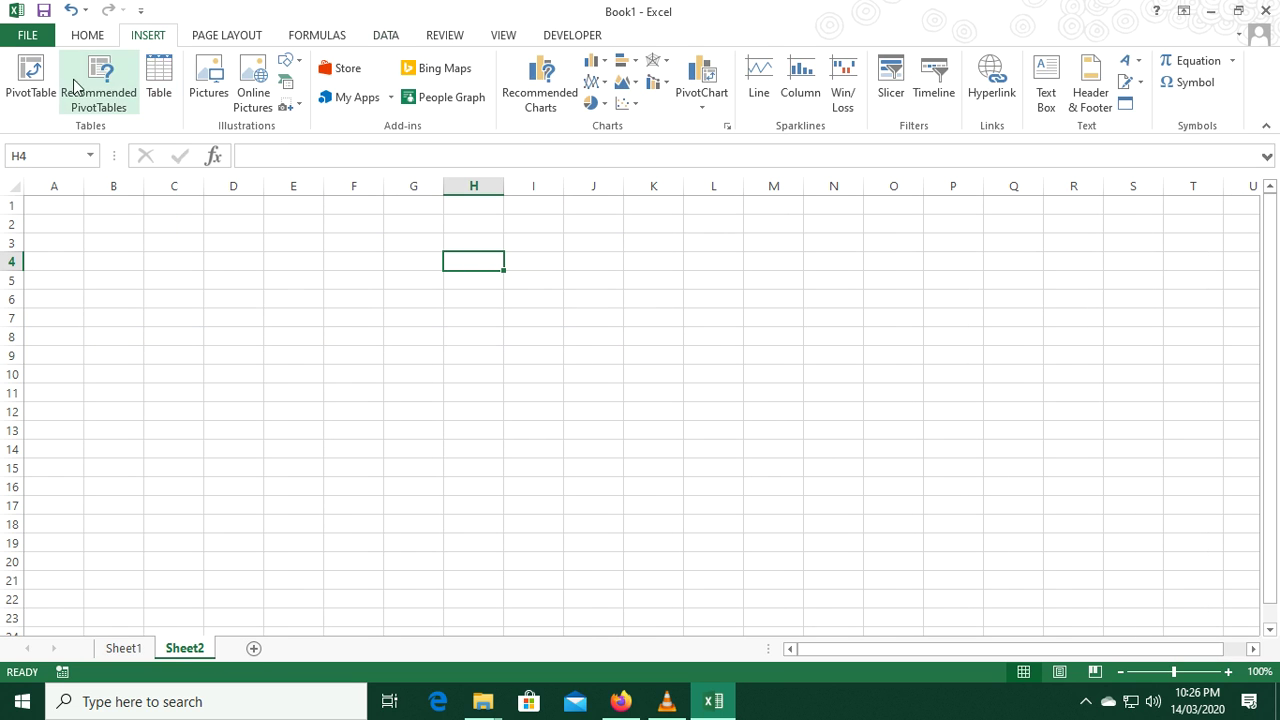
left_click(30, 80)
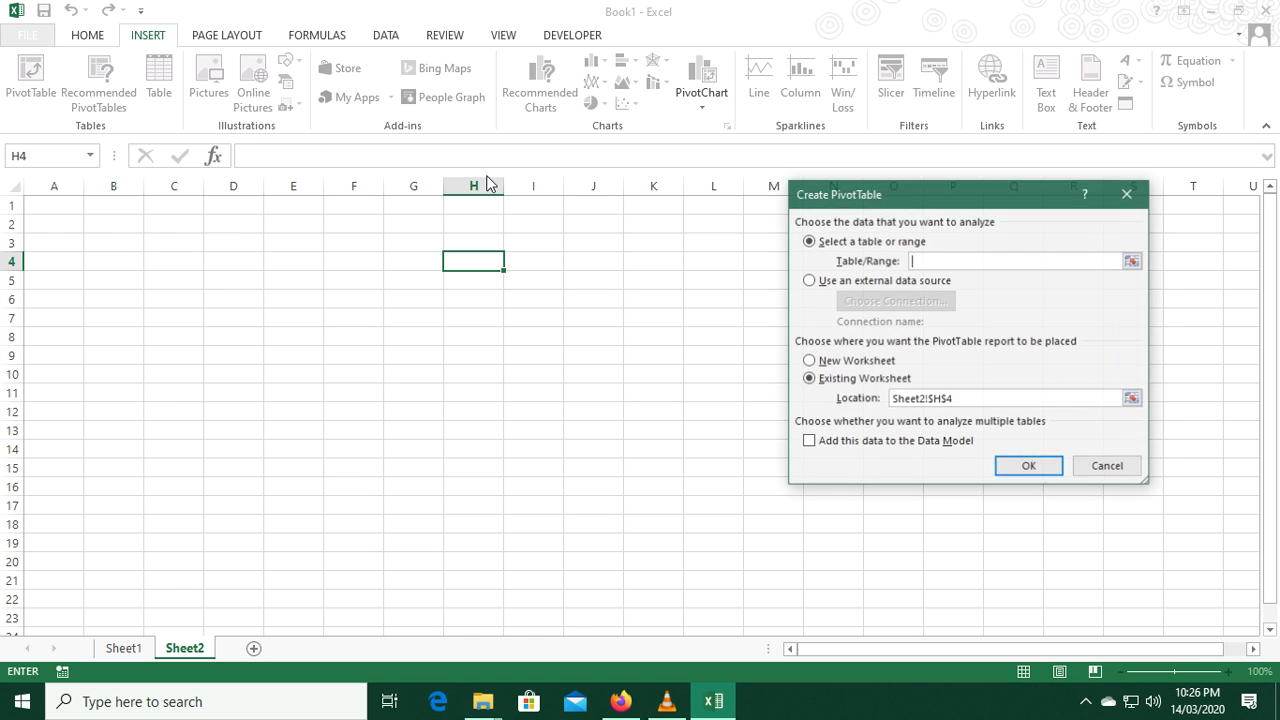
left_click(818, 282)
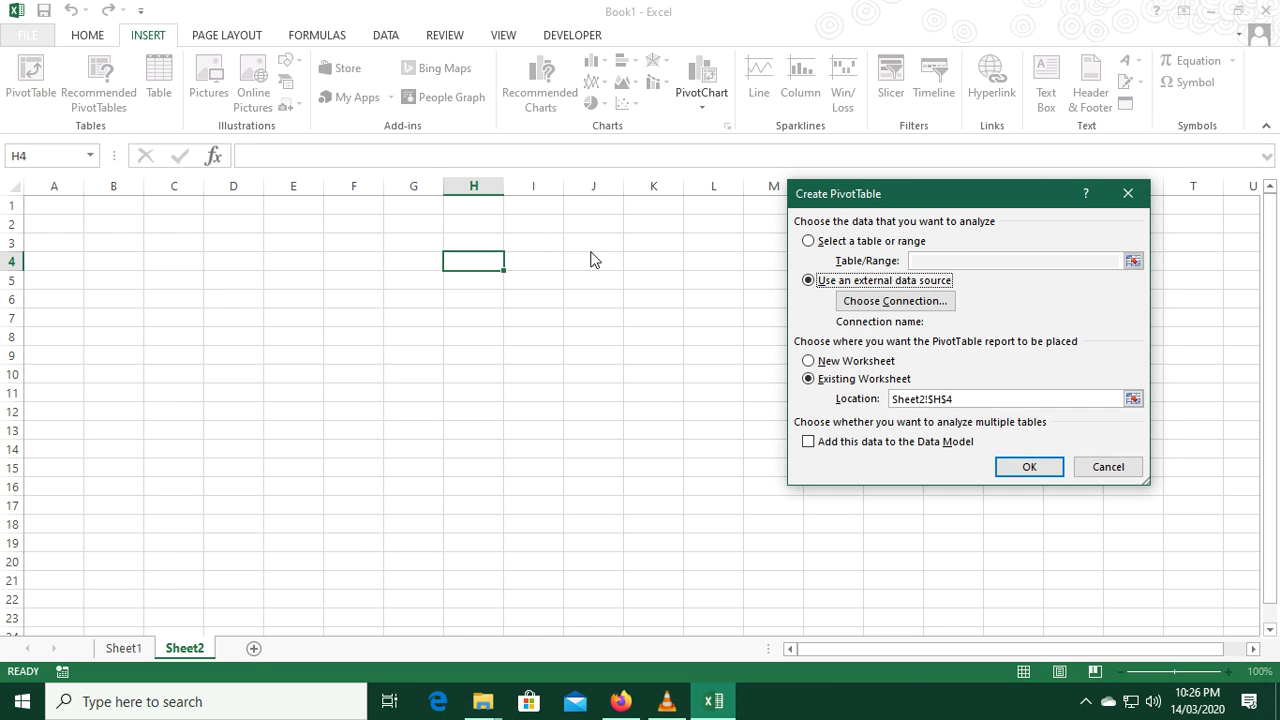
left_click(895, 301)
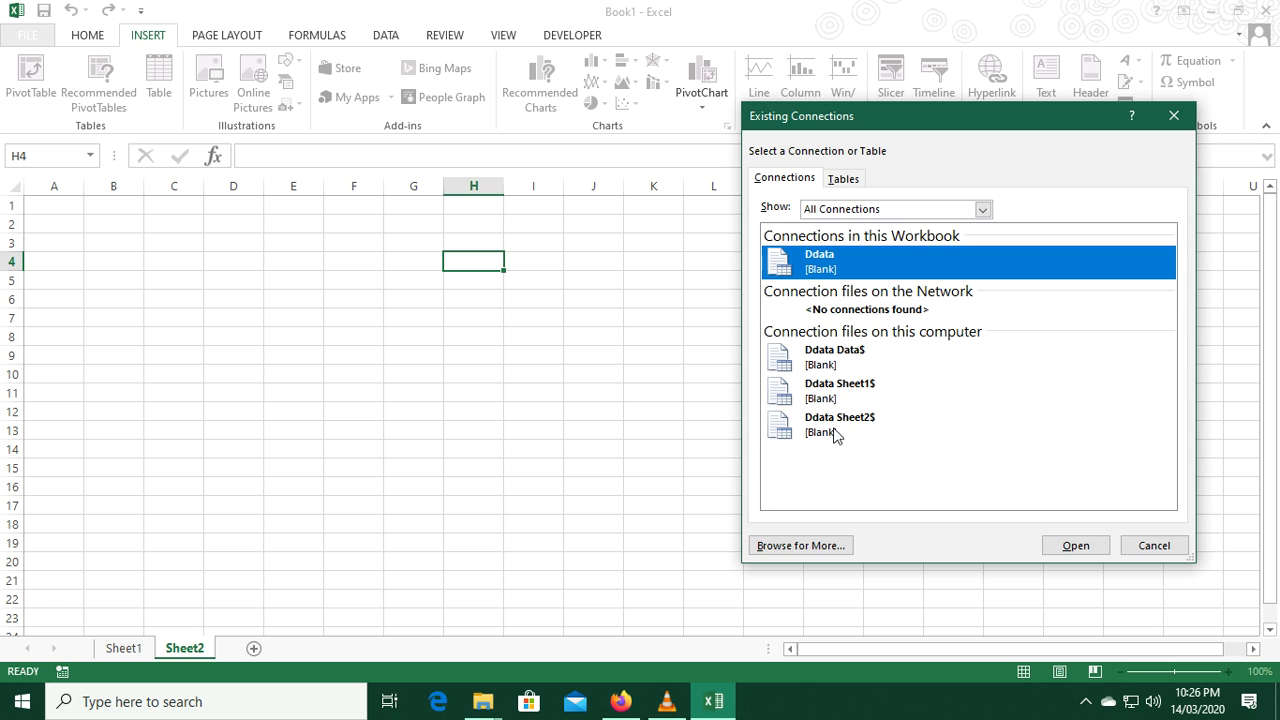
Browse to E:\Data sheet and open the Ddata file as the data source
left_click(822, 550)
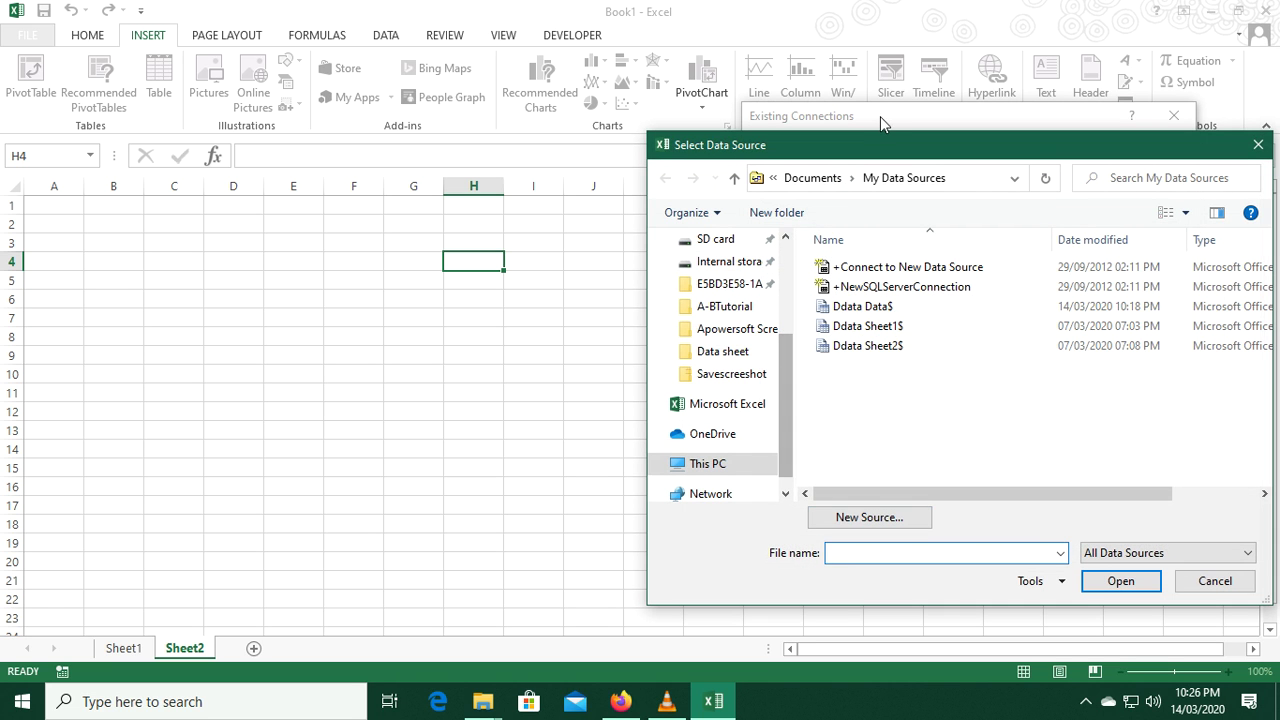
left_click_drag(878, 130, 273, 5)
scroll(186, 240, "down", 1)
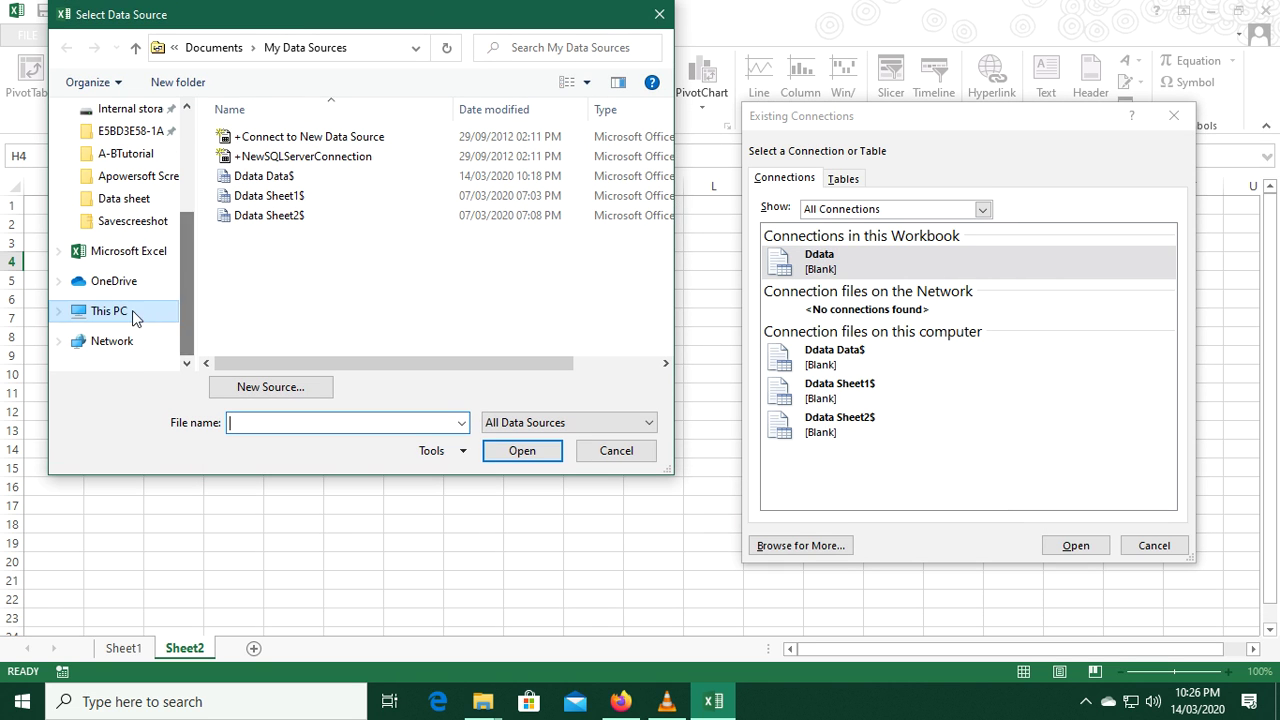
left_click(132, 310)
scroll(340, 287, "down", 2)
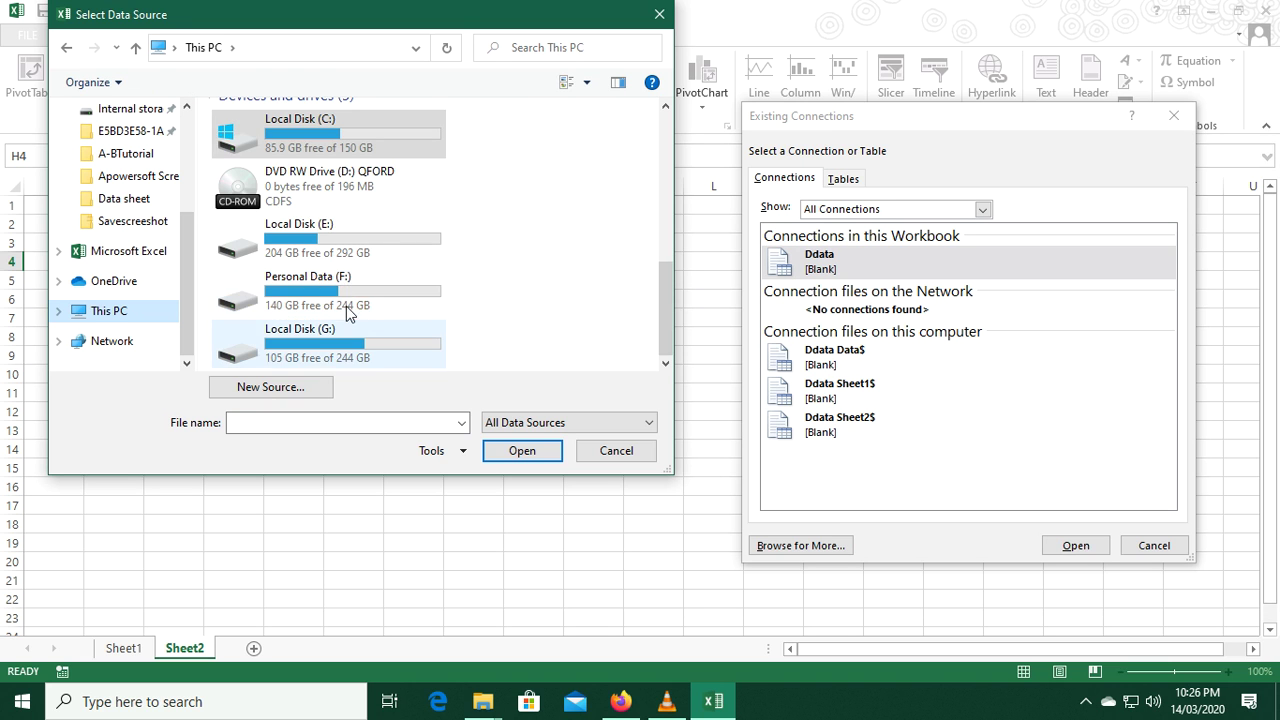
double_click(348, 234)
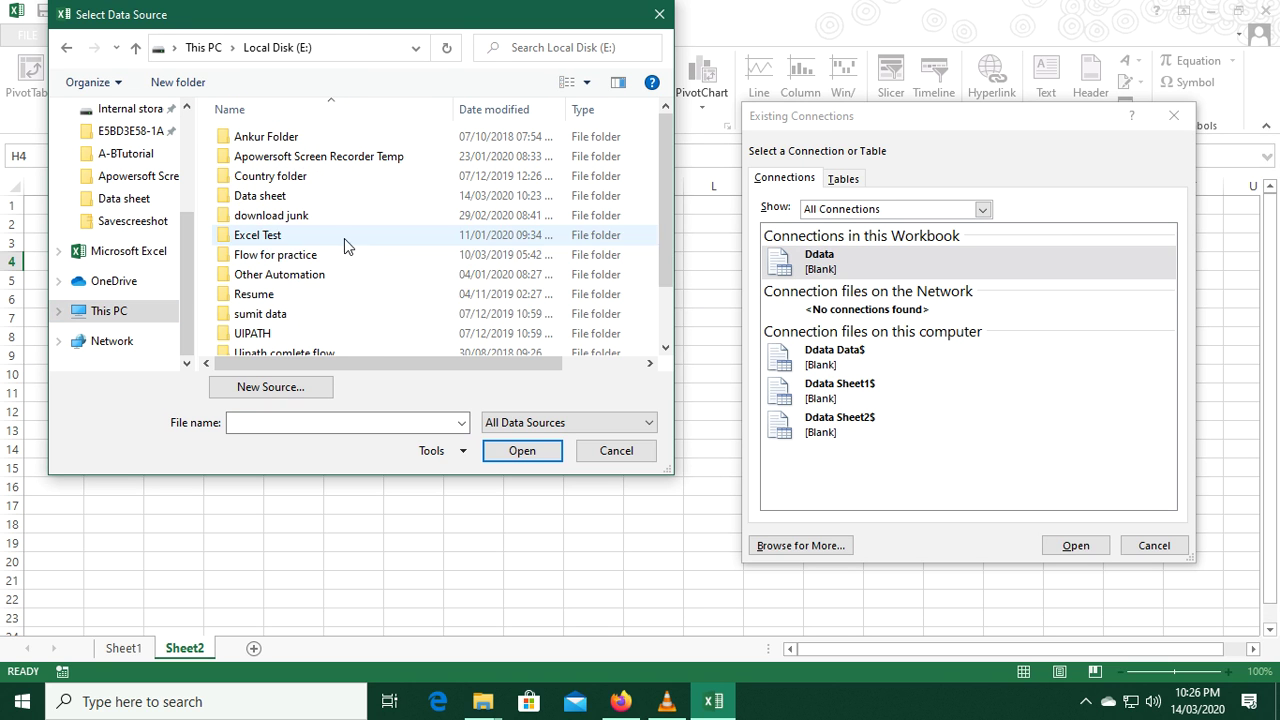
double_click(275, 196)
left_click(271, 136)
left_click(522, 450)
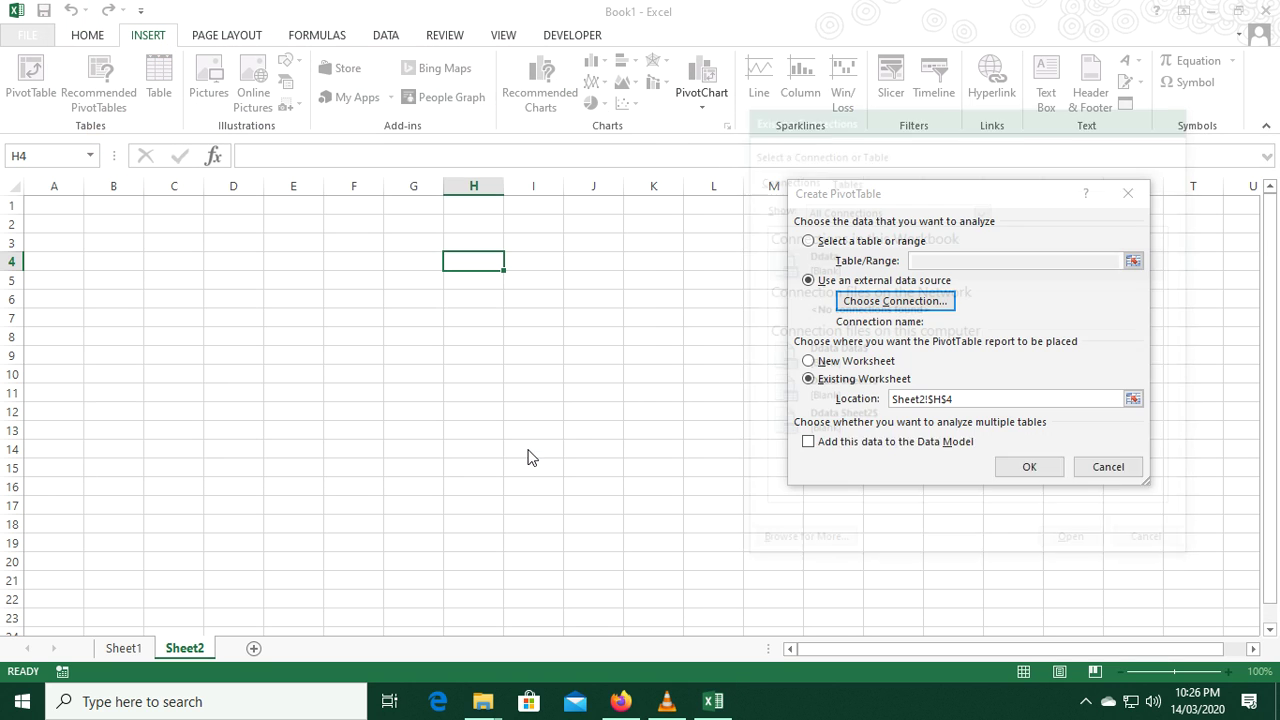
Pick the Data$ table, place the PivotTable at A1 and create it
left_click_drag(958, 460, 182, 127)
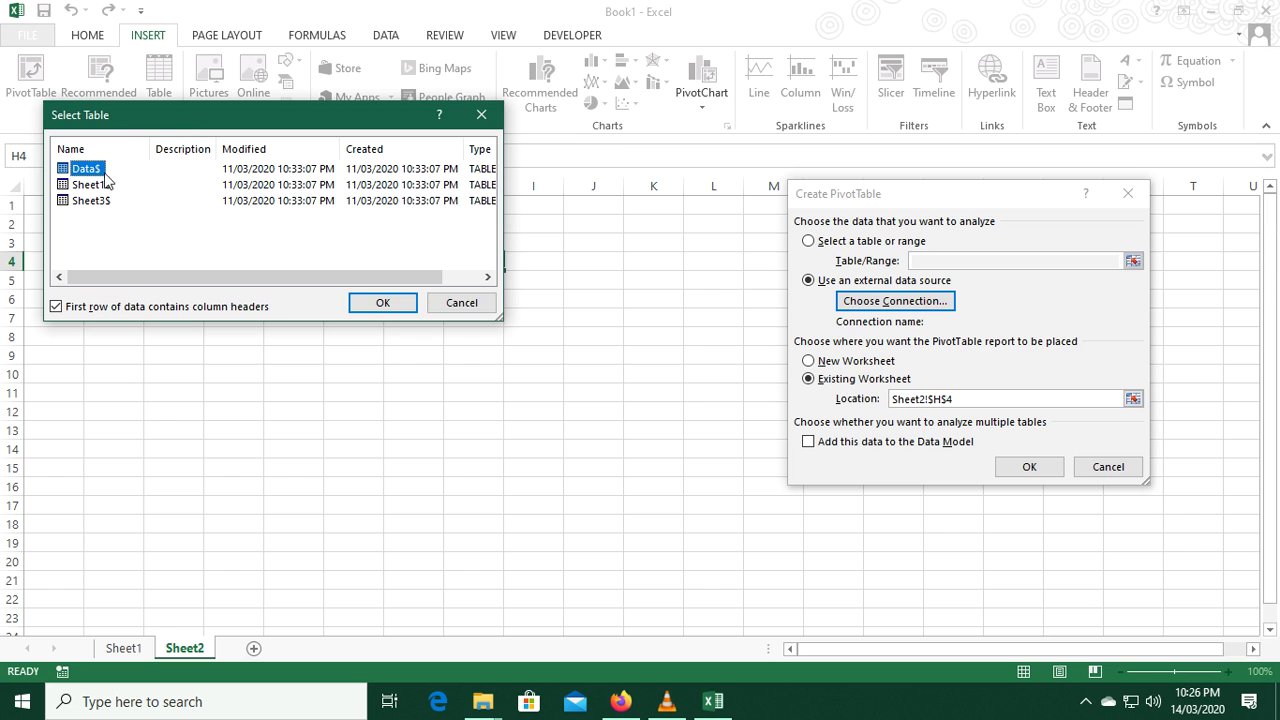
left_click(390, 306)
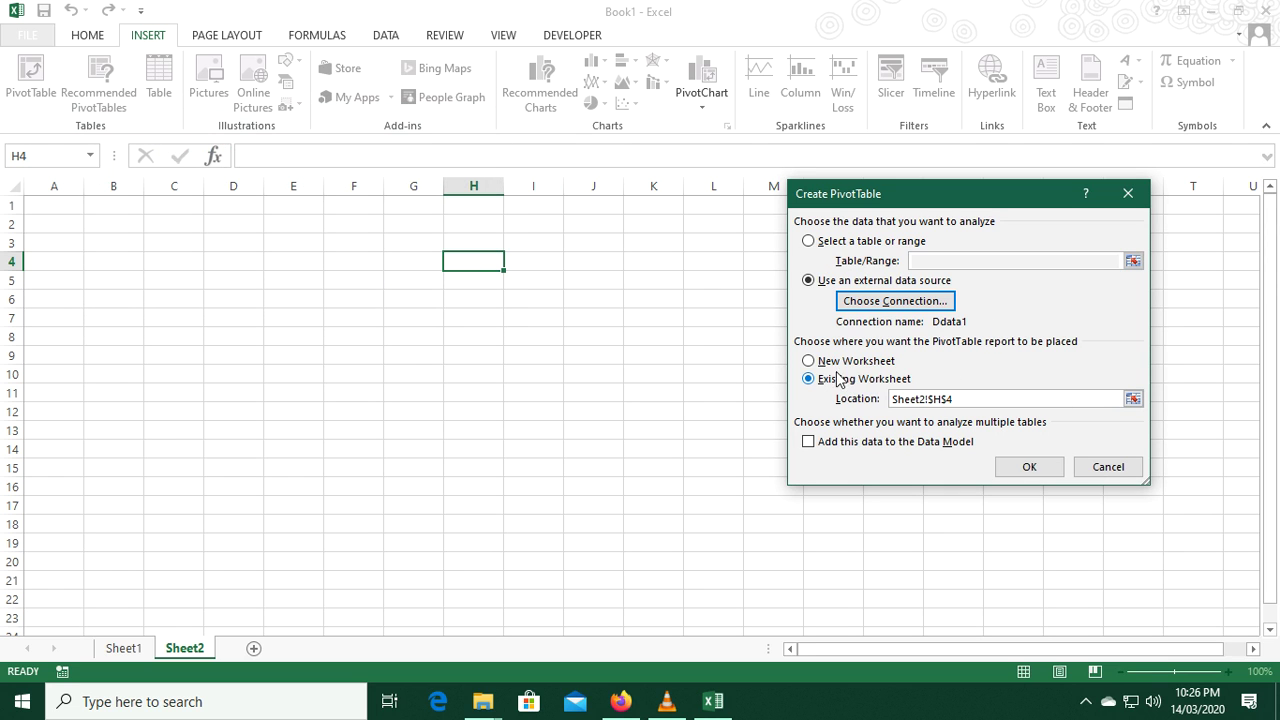
left_click(1133, 398)
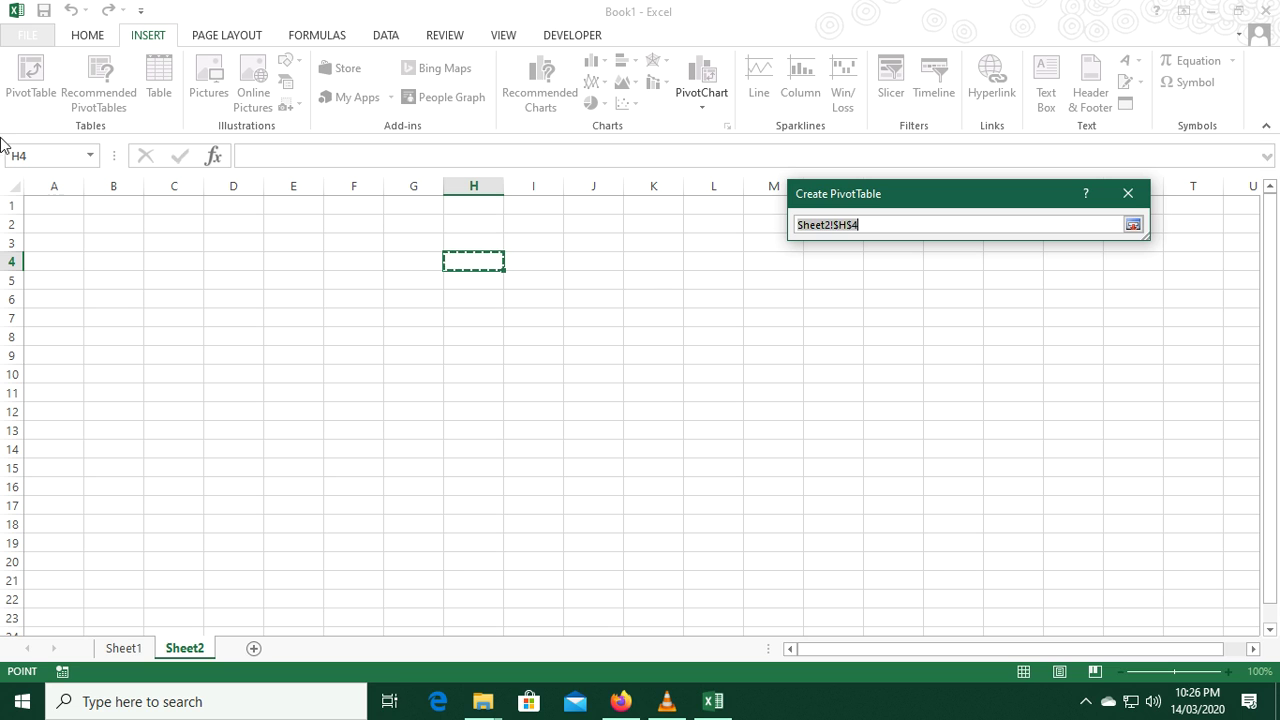
left_click(54, 205)
left_click(1133, 224)
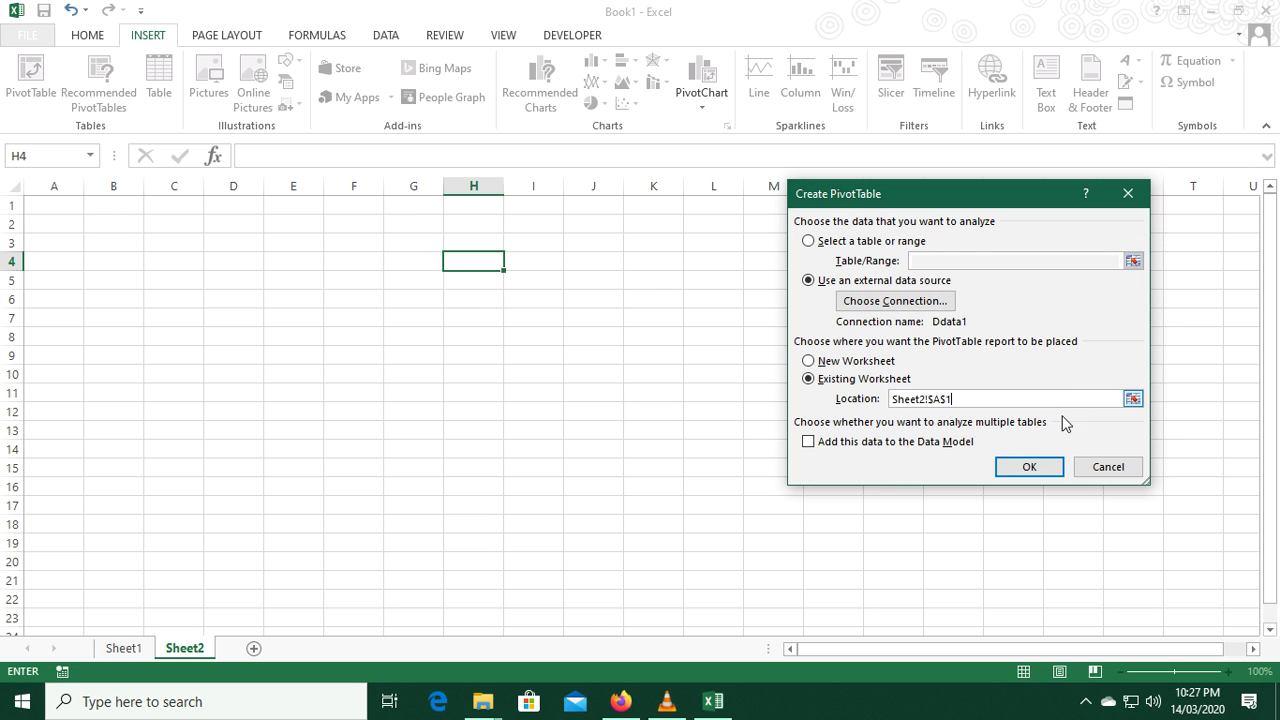
left_click(1029, 467)
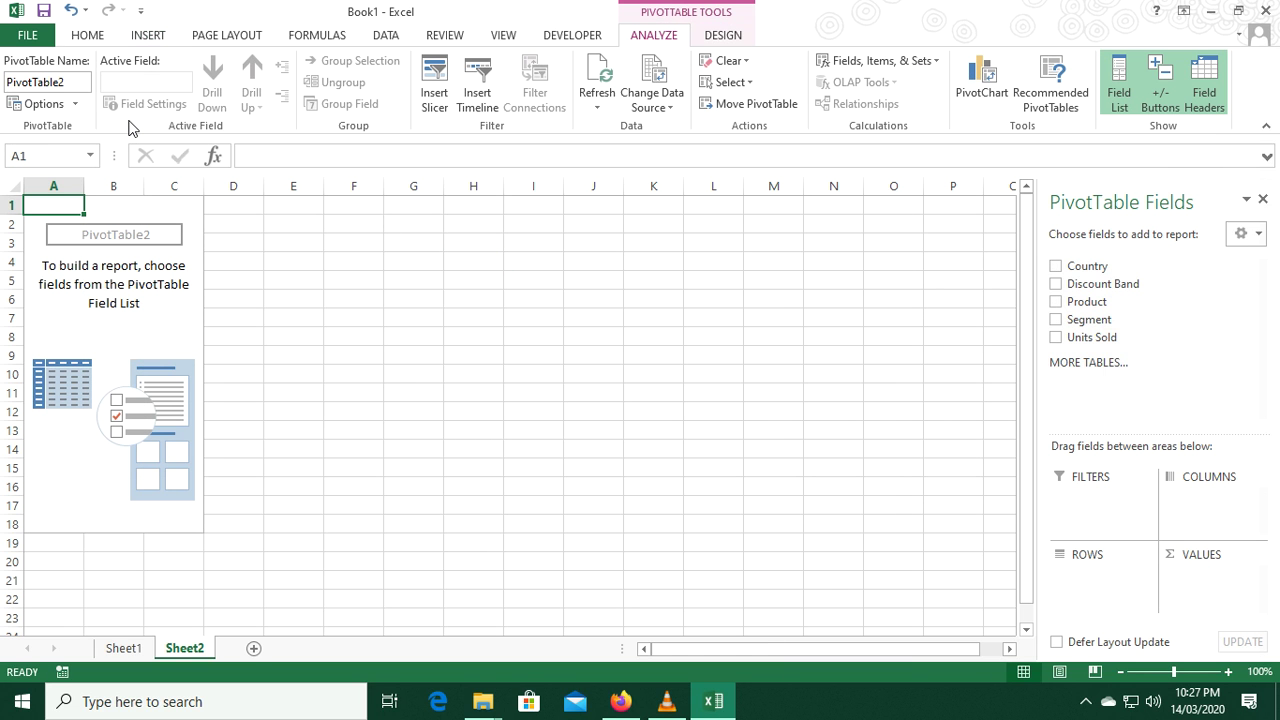
Tick Country, Discount Band and Product to nest them in the rows
left_click(1056, 266)
left_click(1066, 289)
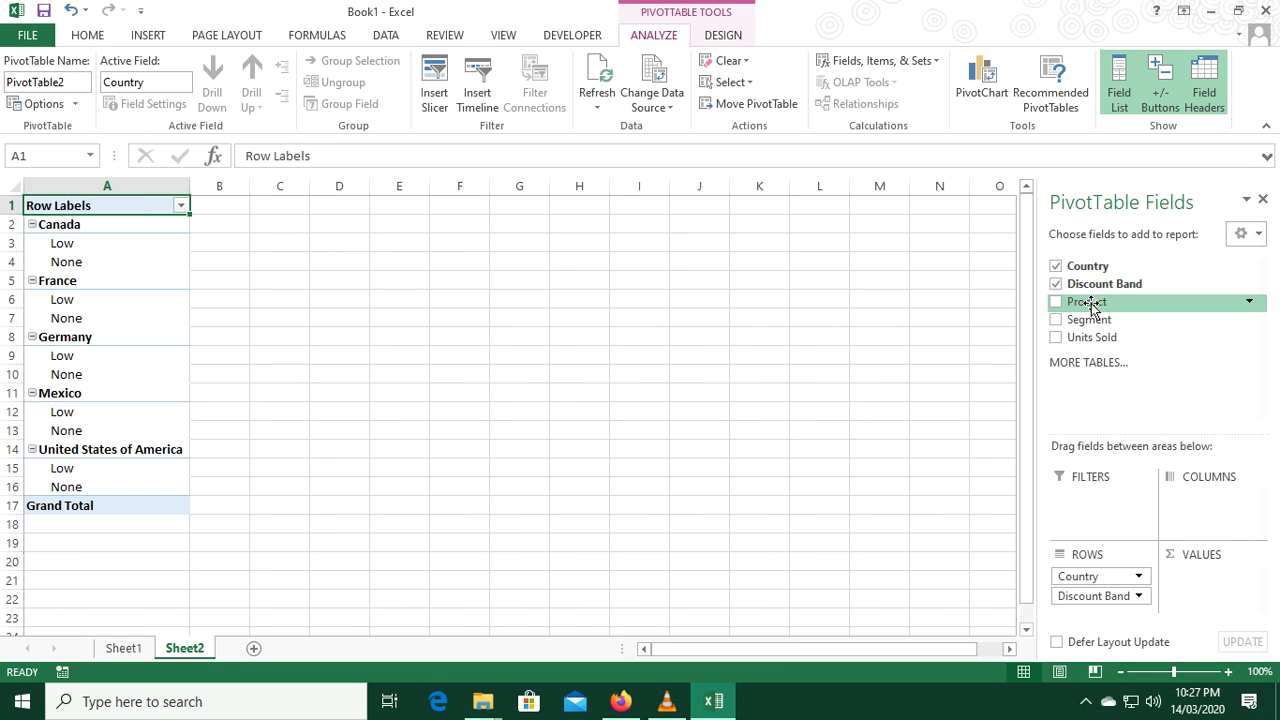
left_click(1057, 302)
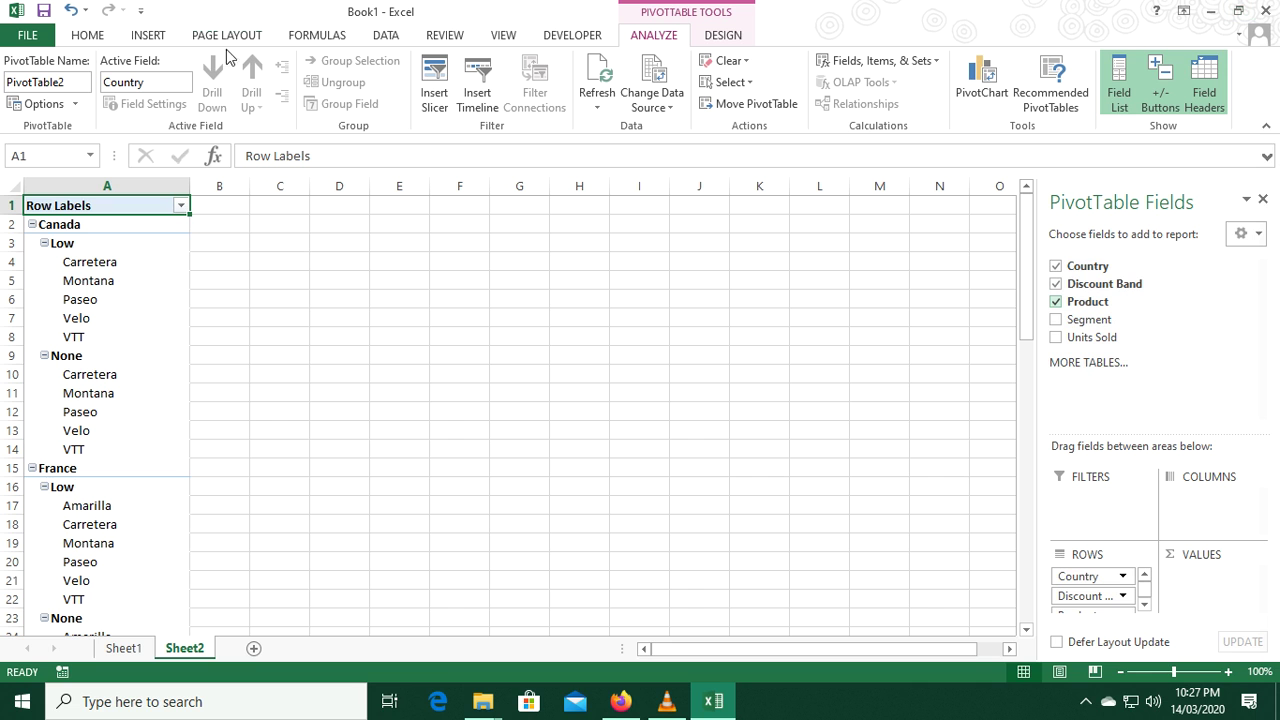
Lower the Ddata connection's refresh interval to 51 minutes and confirm the properties
left_click(386, 35)
left_click(358, 61)
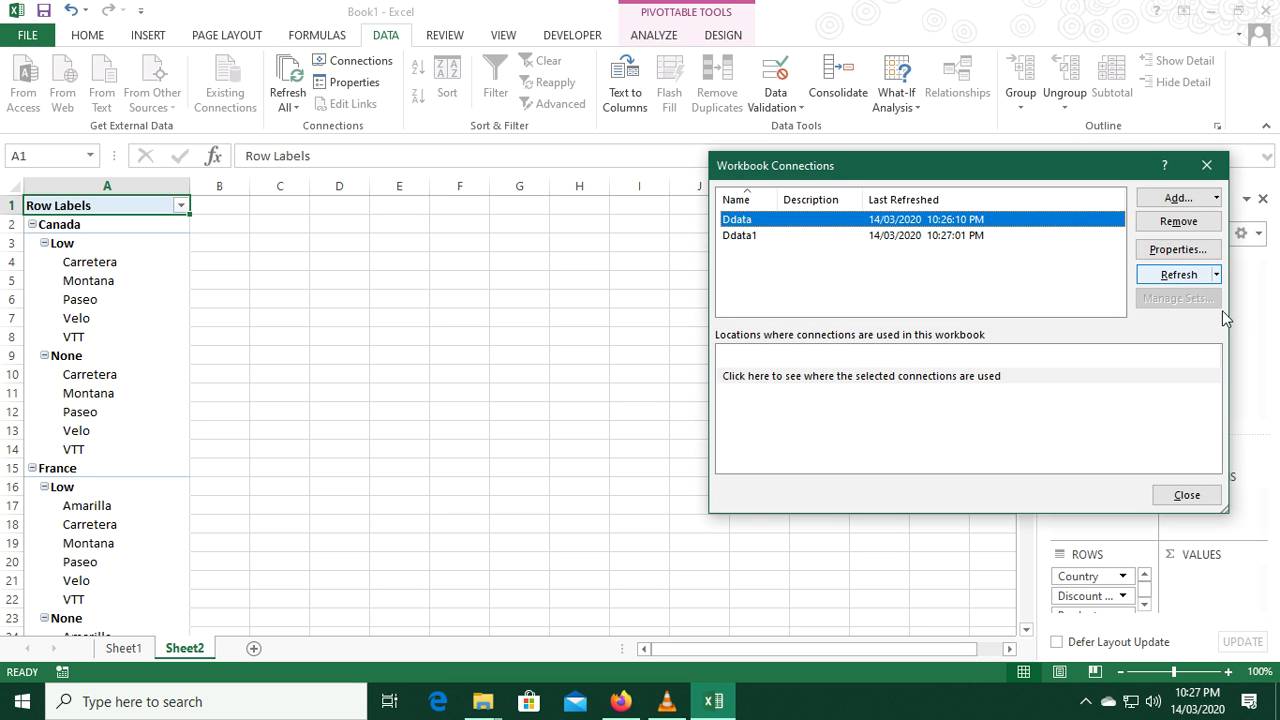
left_click(1170, 249)
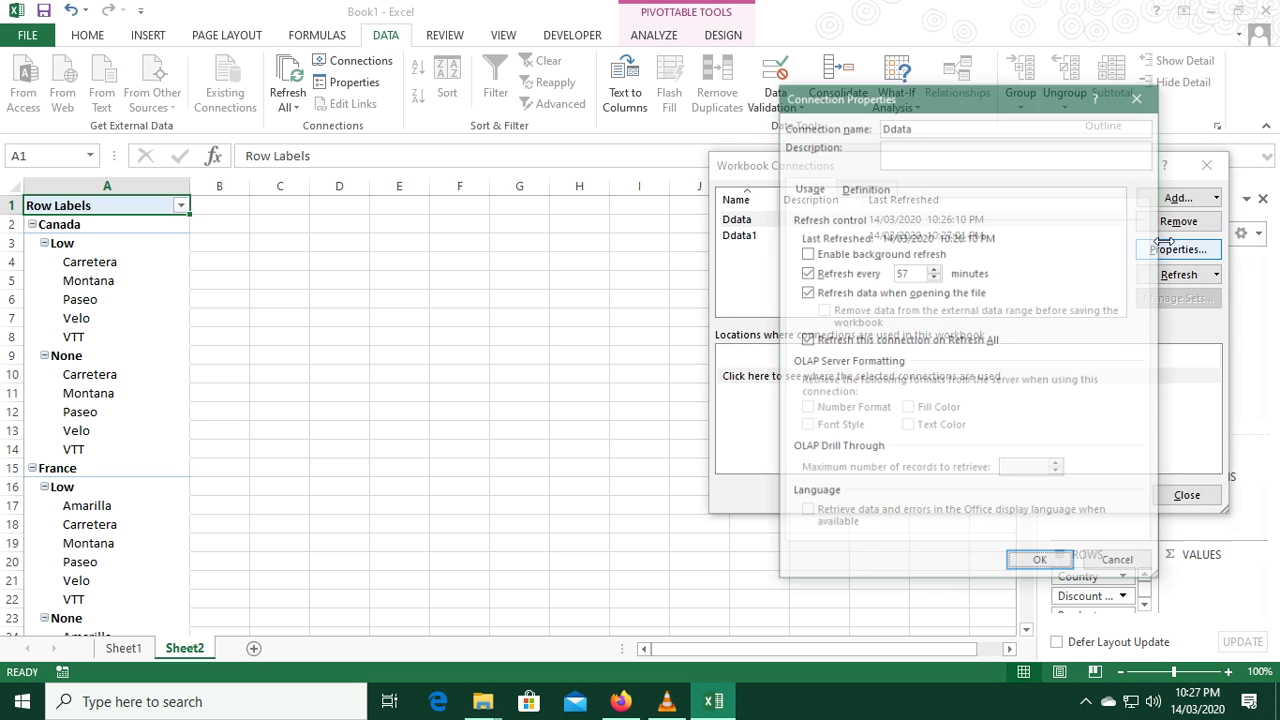
left_click(933, 277)
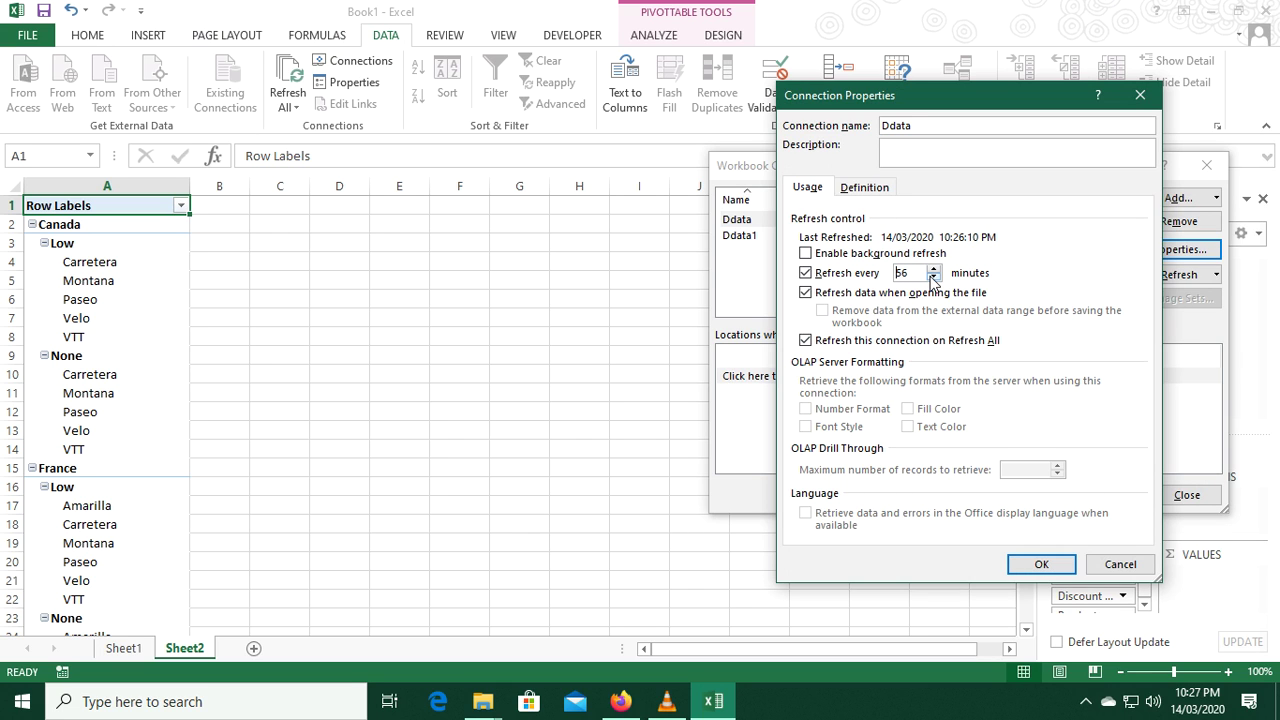
left_click(933, 277)
left_click(1065, 564)
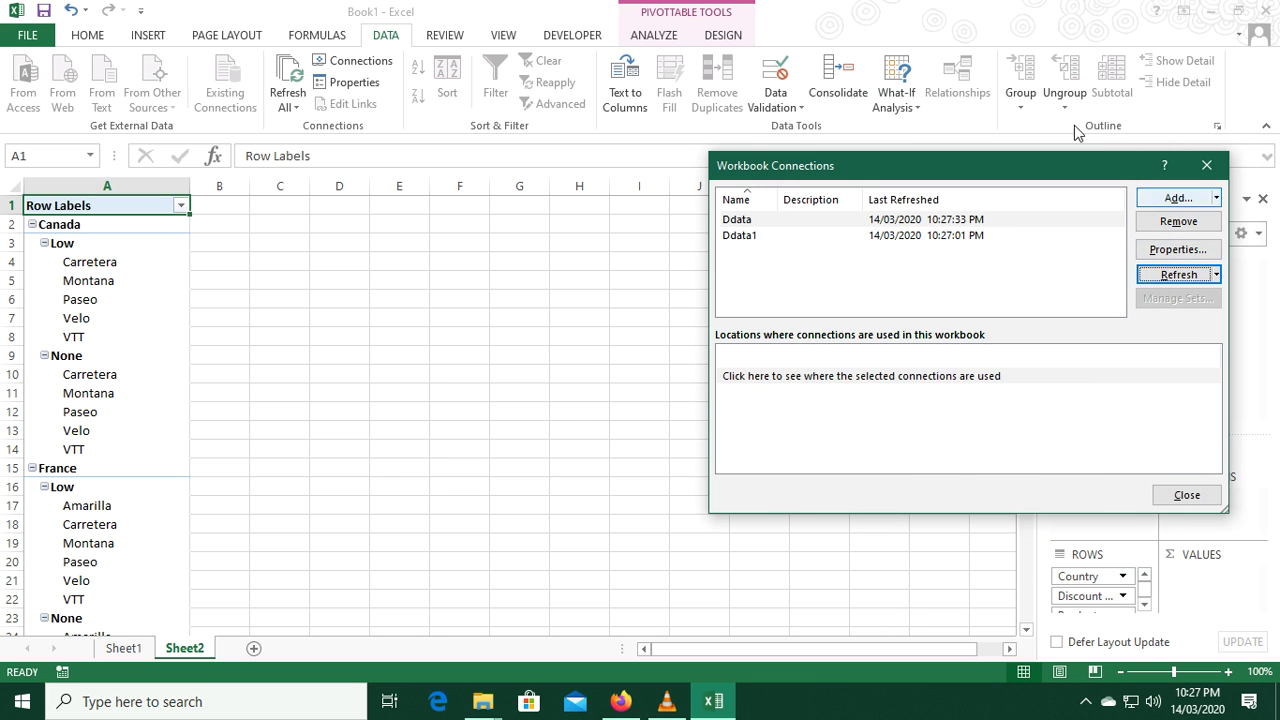